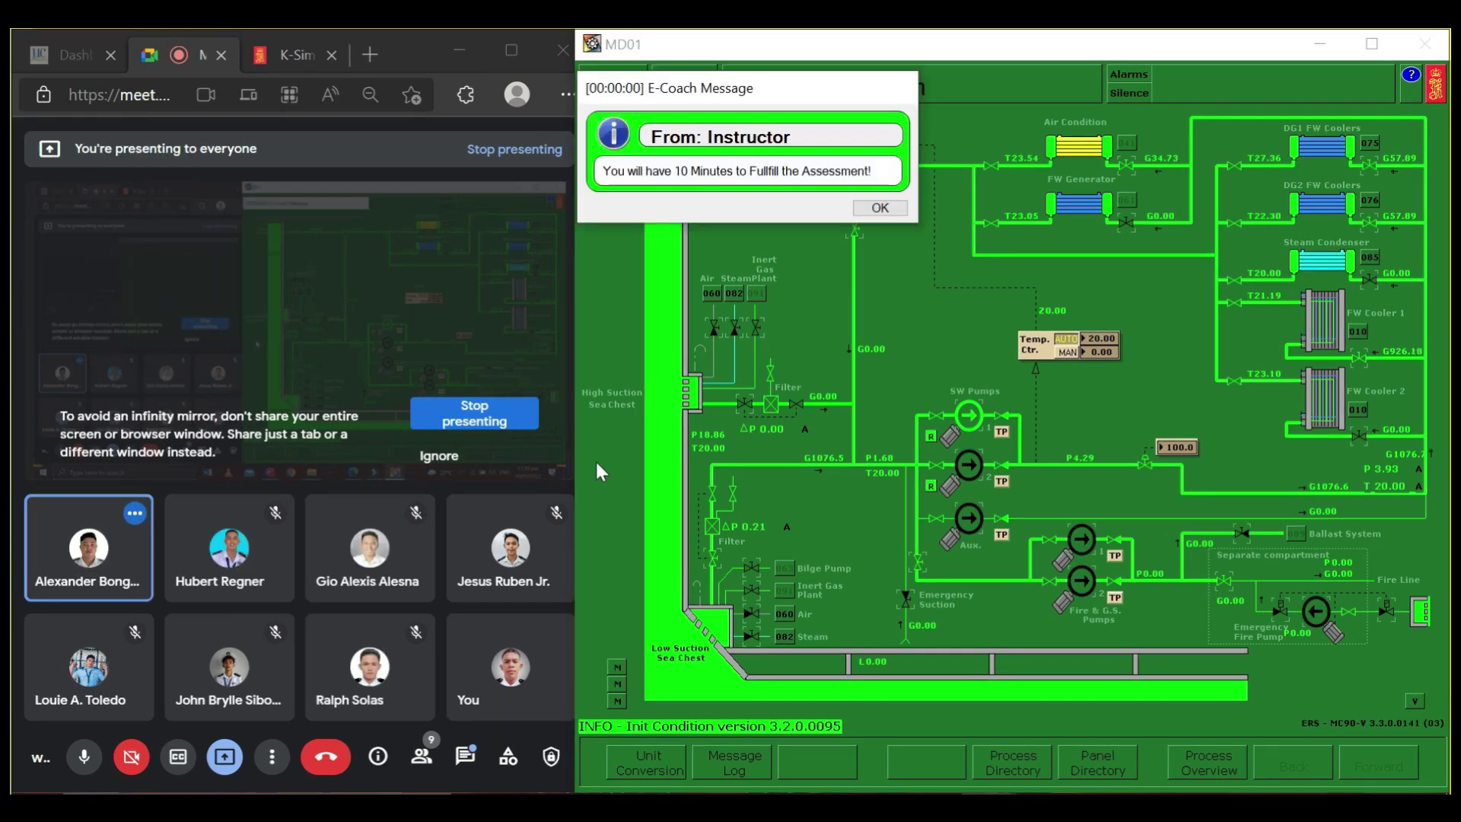
Step: Acknowledge the 10-minute assessment notice and check the 3.93 bar main sea water pressure
left_click(875, 208)
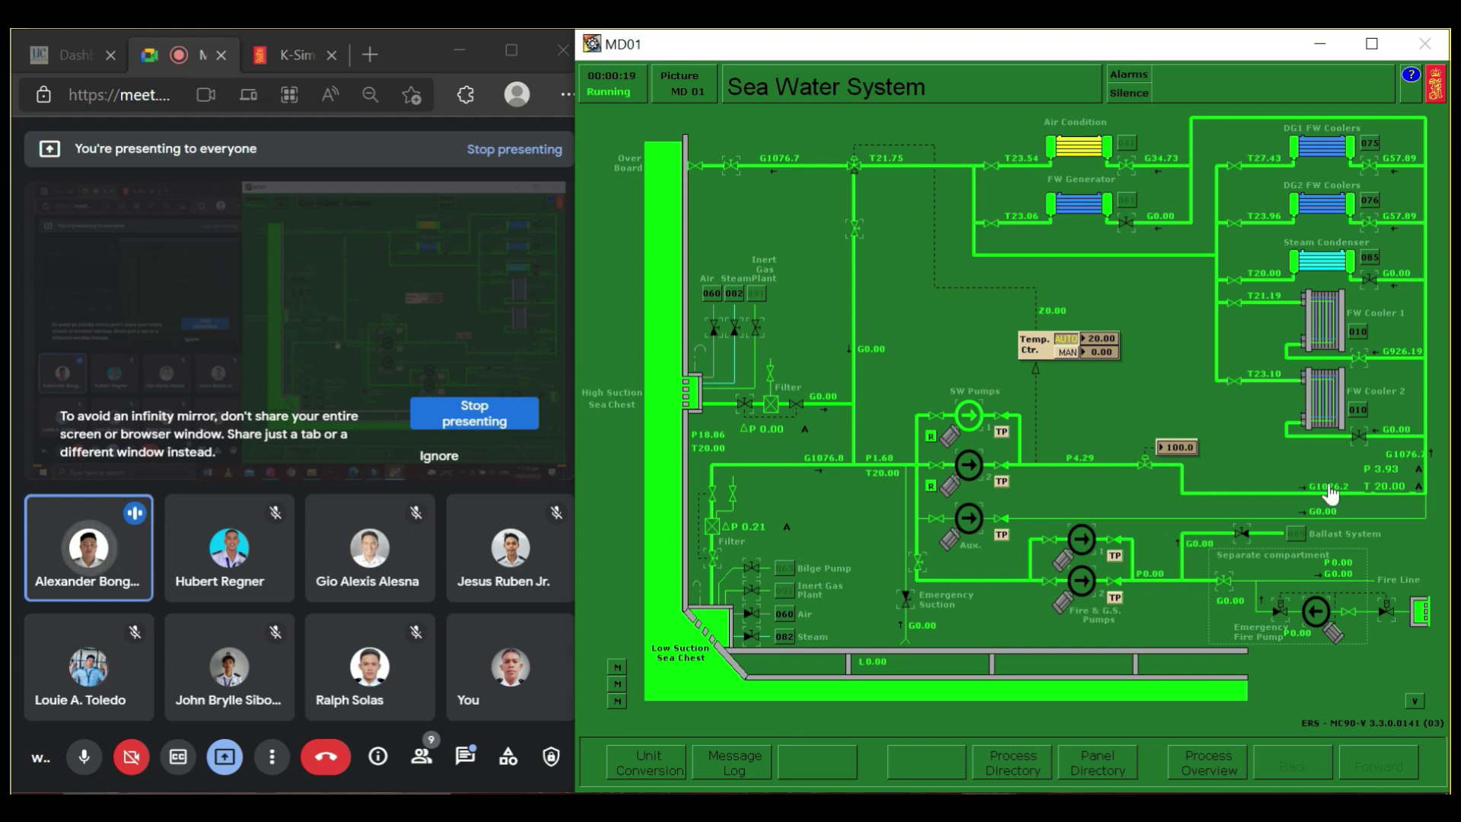
left_click(1385, 478)
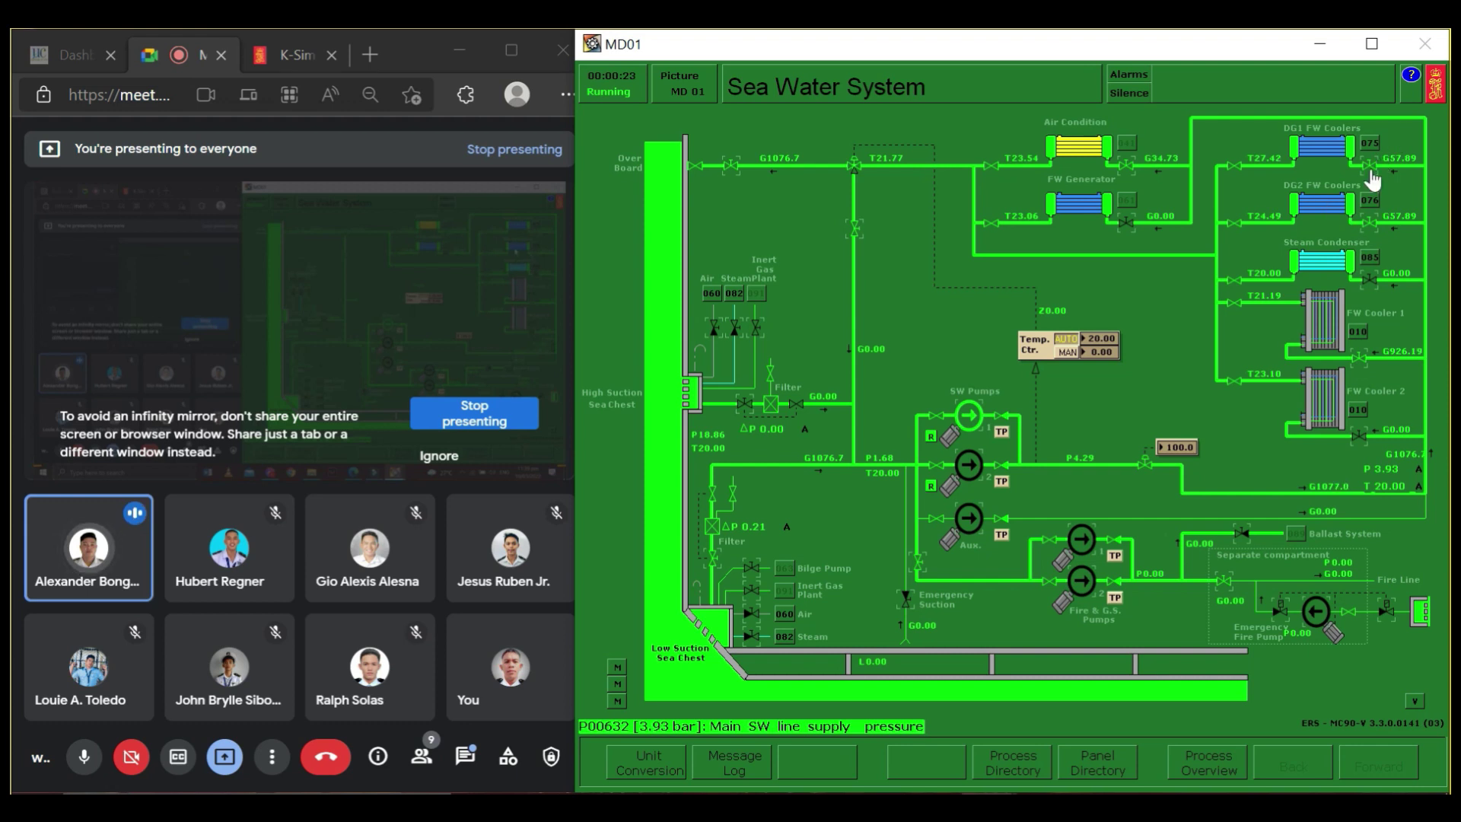
Step: Read the Air Condition and FW Generator supply valve states and the suction filter ΔP readings
left_click(1123, 172)
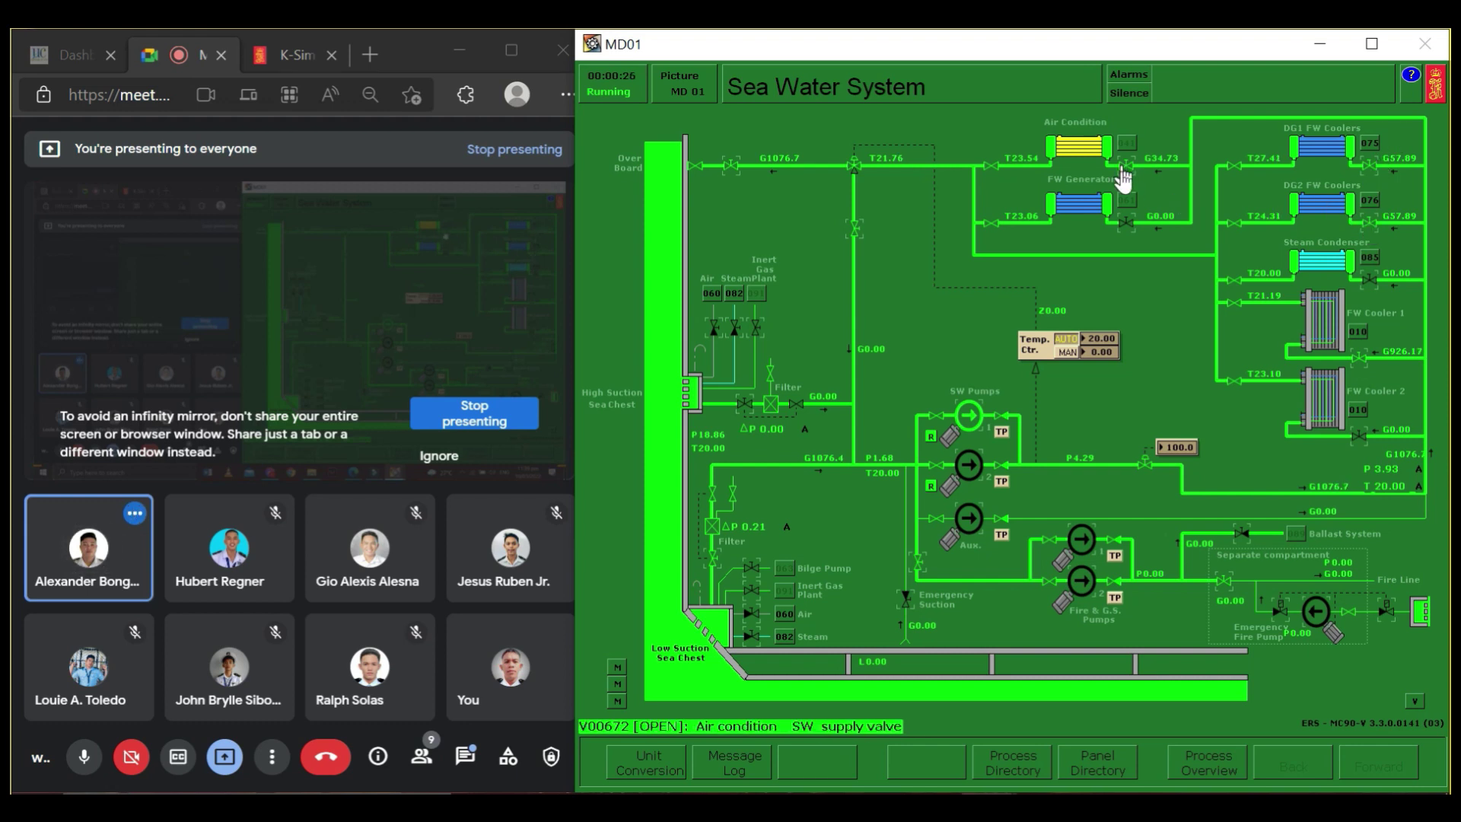
left_click(1126, 221)
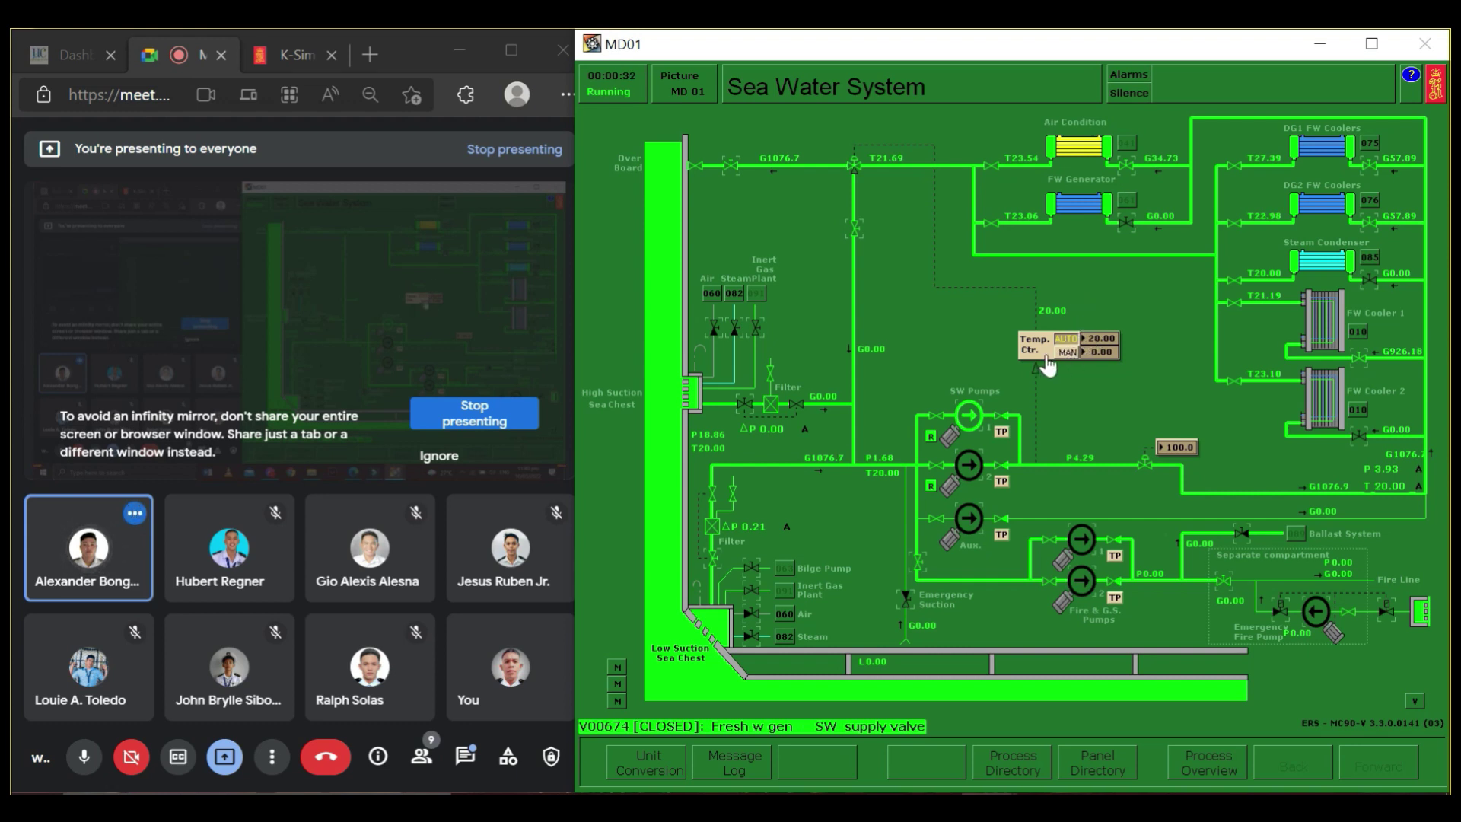
left_click(760, 448)
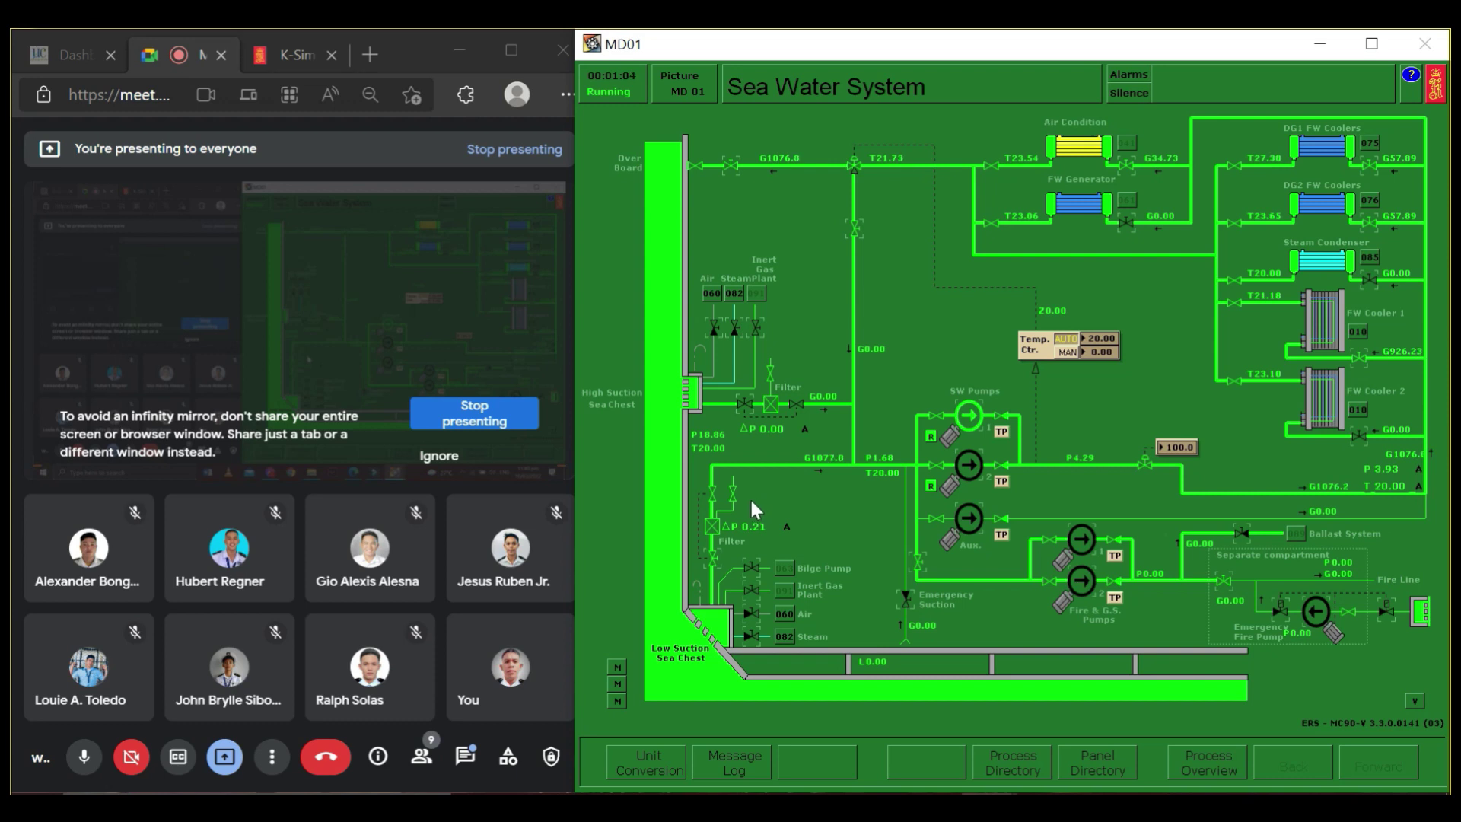
left_click(735, 503)
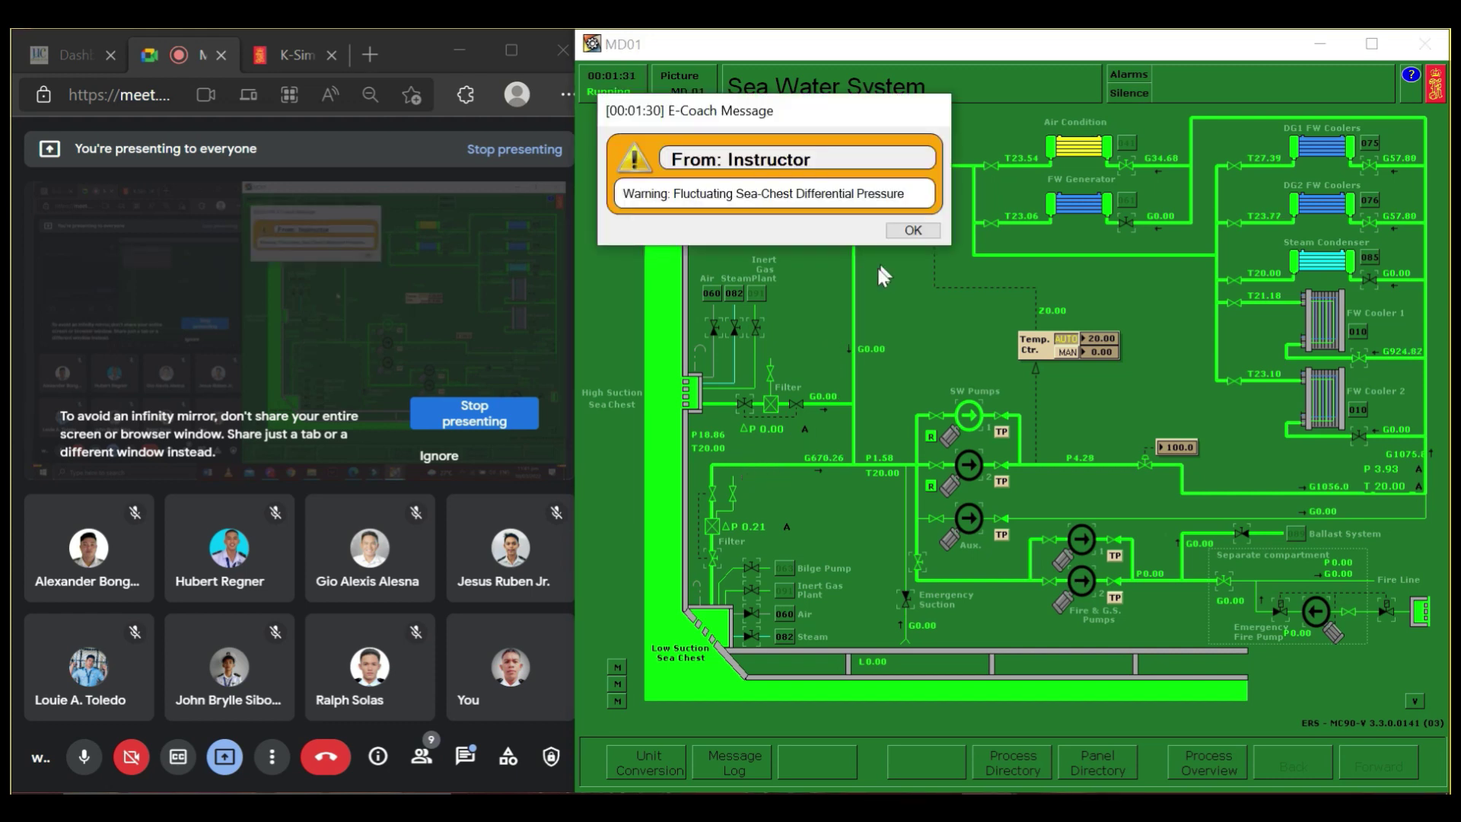
Step: Acknowledge the sea-chest warning, then open valve V00701 and close V00700
left_click(913, 231)
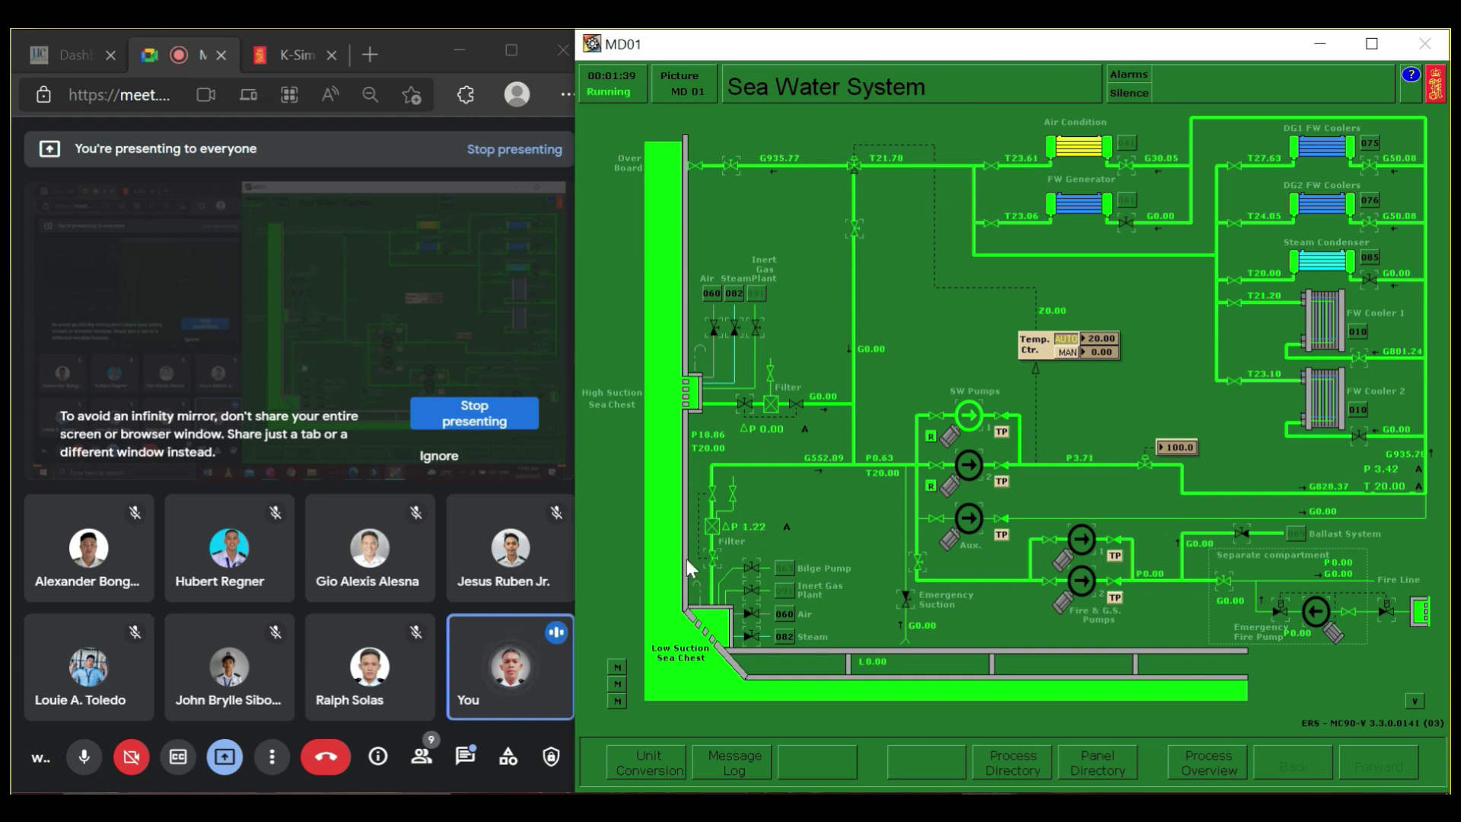
left_click(745, 405)
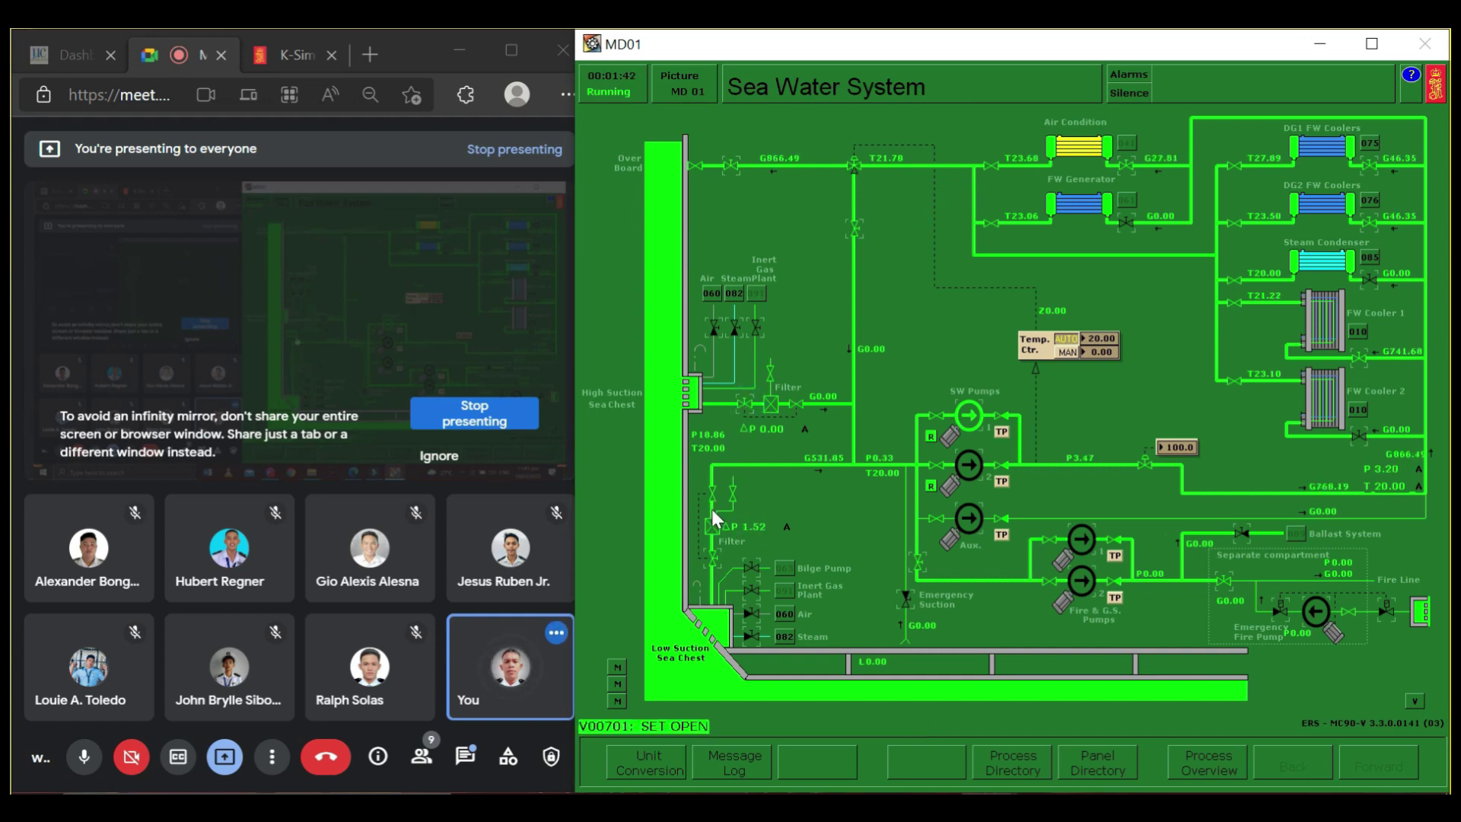
left_click(713, 562)
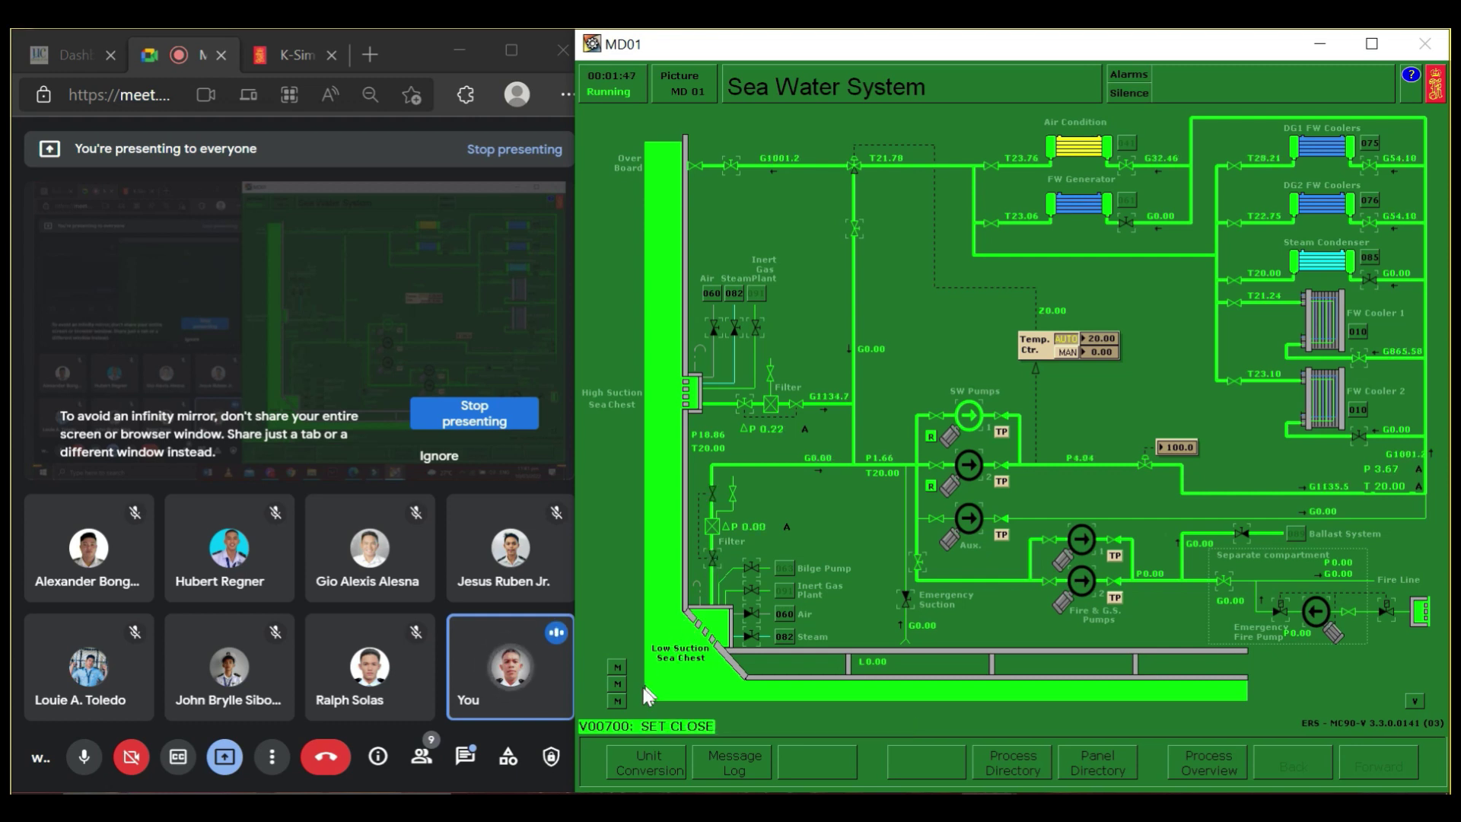
Step: Reset malfunction M0111, low suction filter dirty, in the Malfunction Pages
left_click(619, 701)
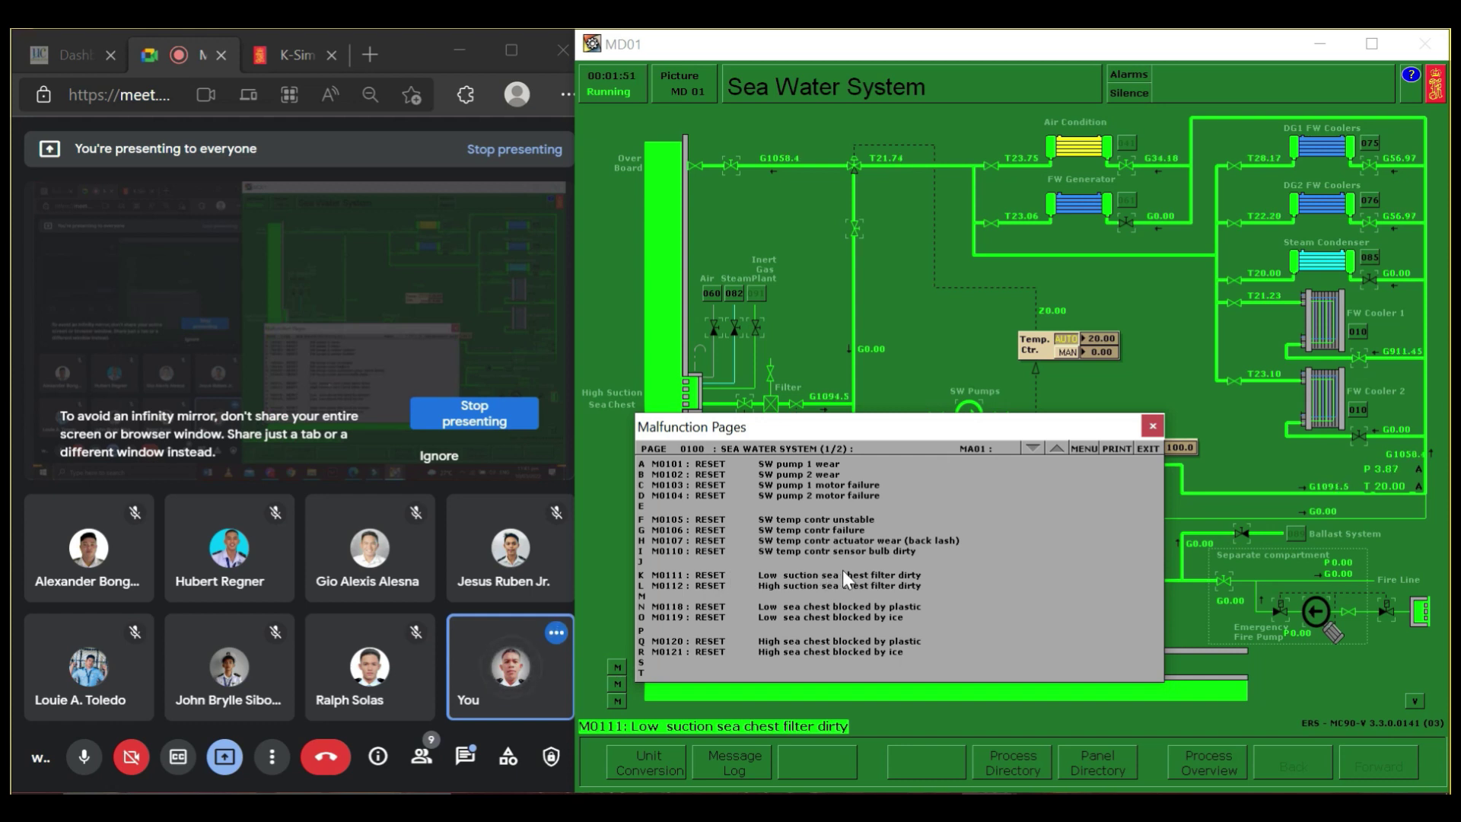
left_click(719, 576)
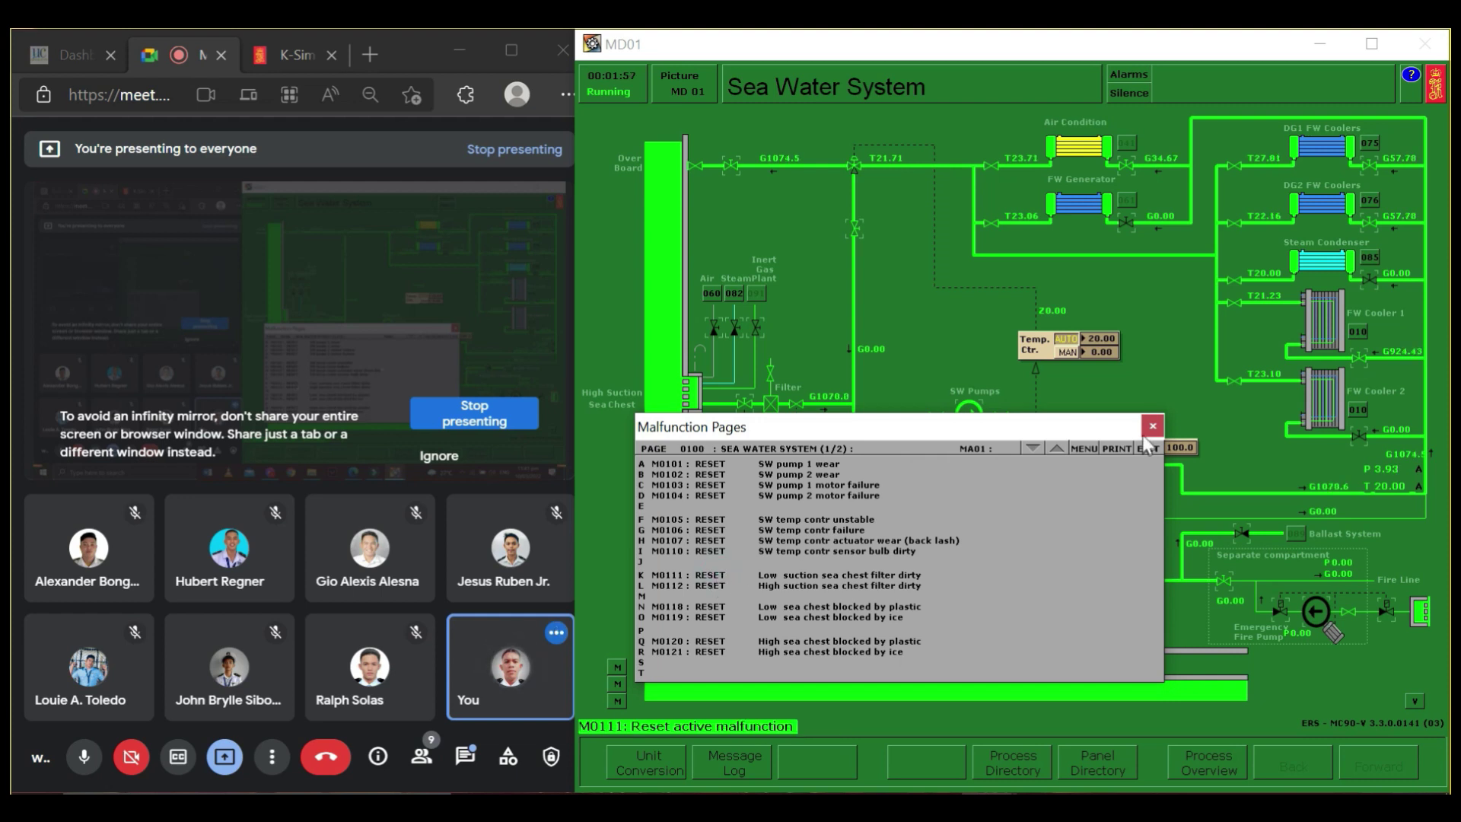
left_click(1148, 425)
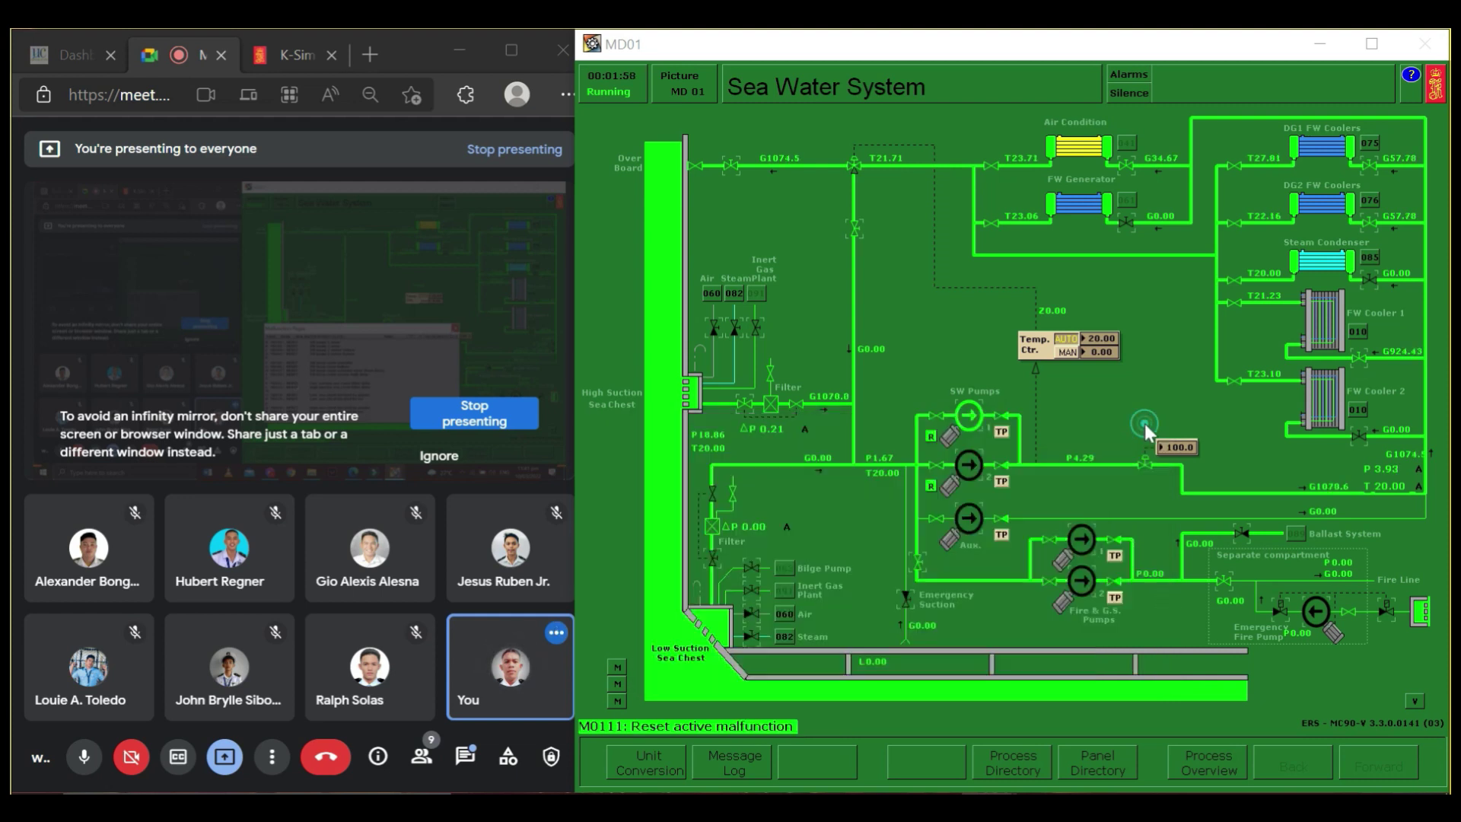
Step: Open V00700, close V00701, and reset malfunction M0112 for the high suction filter
left_click(713, 561)
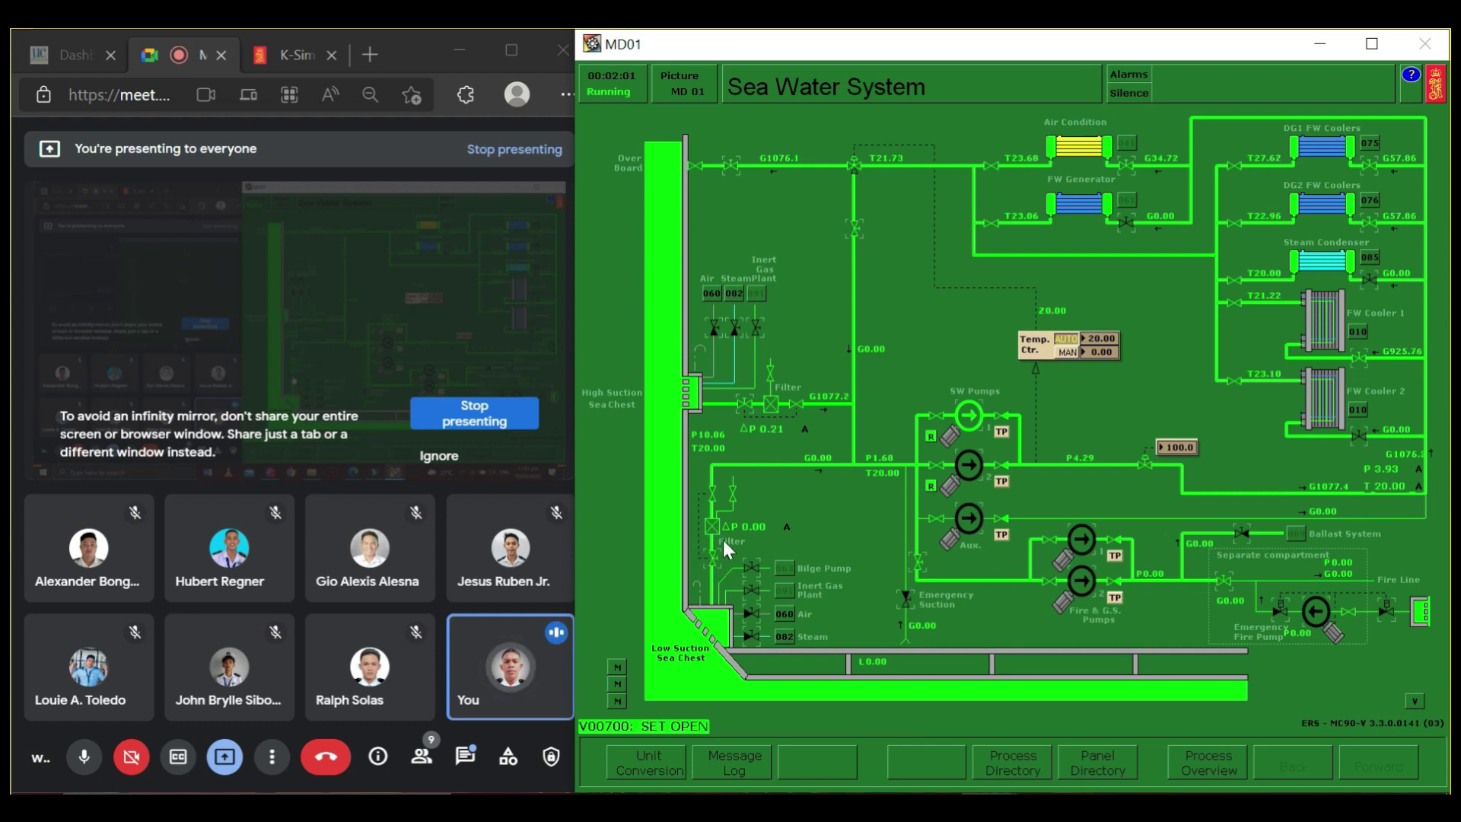
left_click(745, 413)
left_click(618, 701)
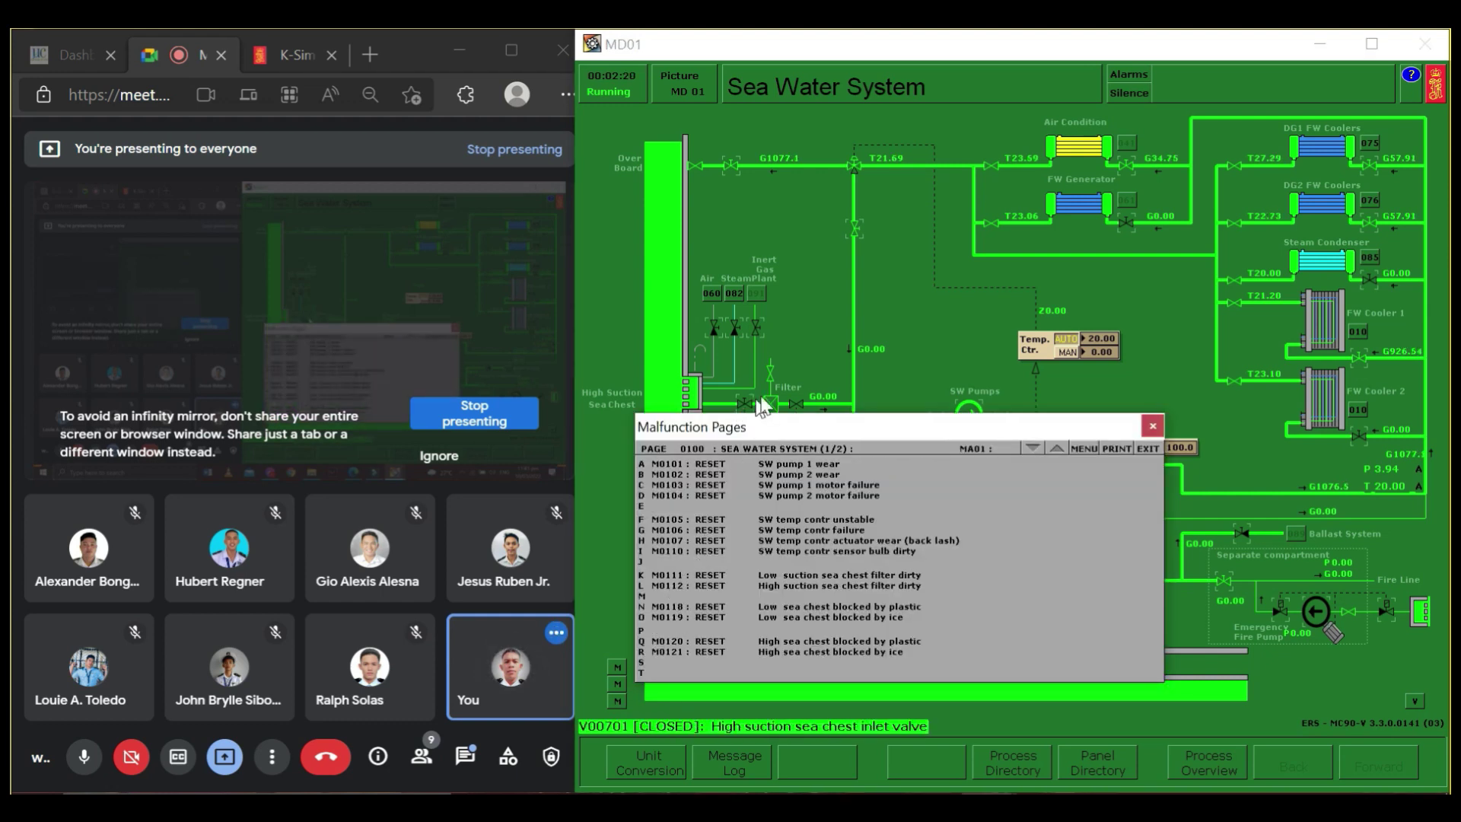
left_click(716, 586)
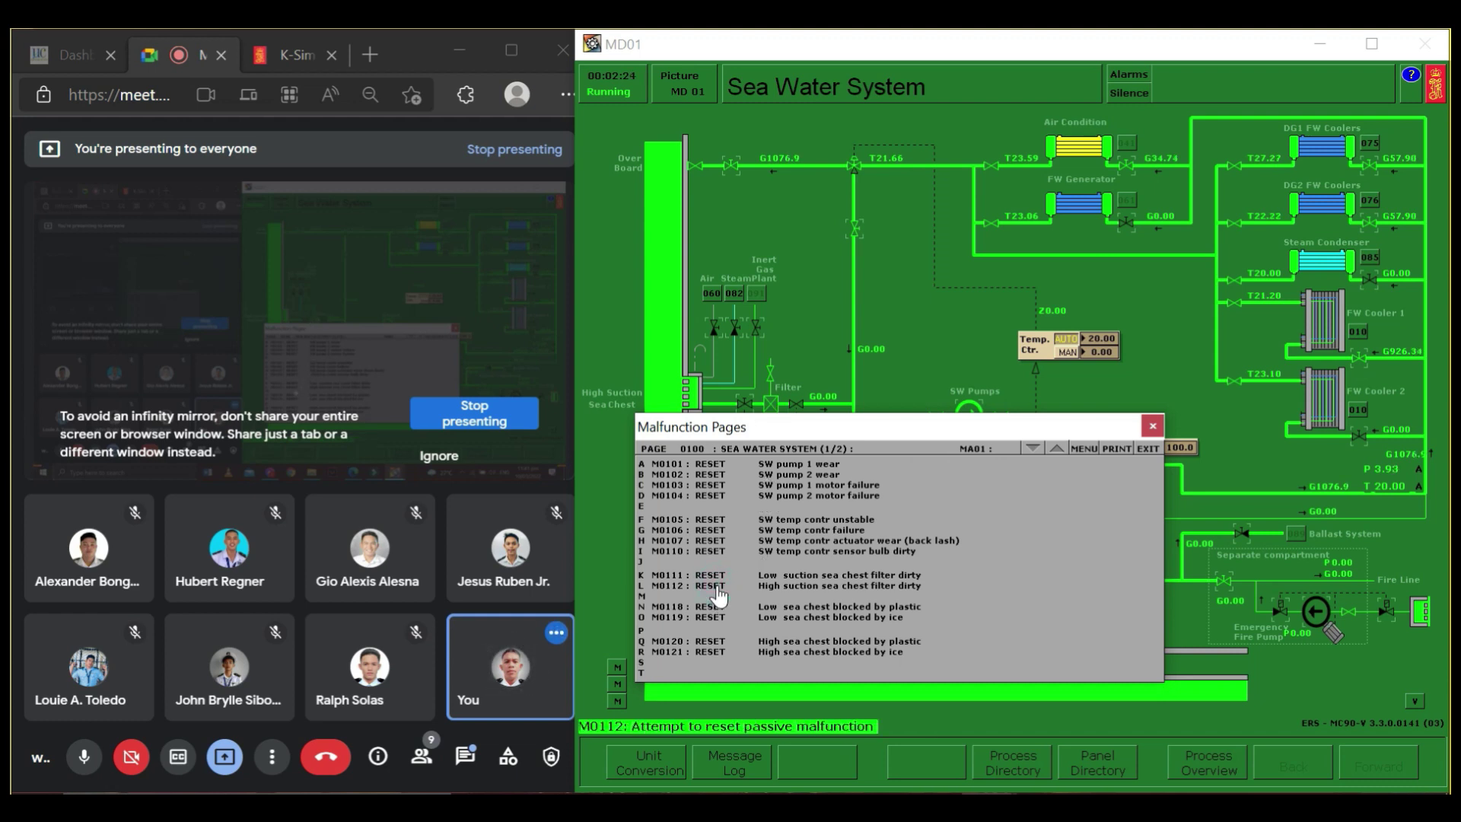
left_click(1153, 426)
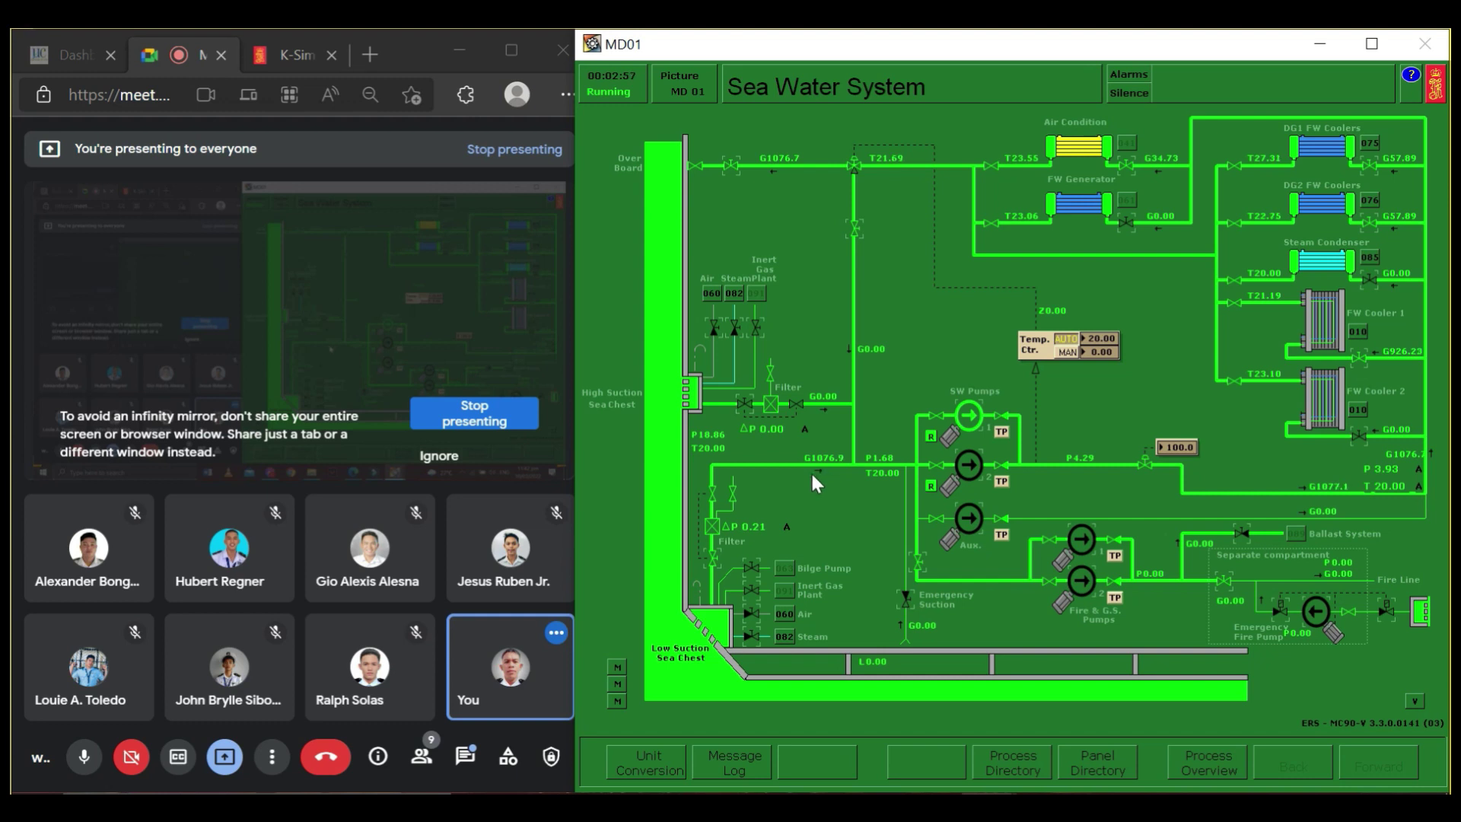
Step: Read the G1076.9 low suction inlet flow while waiting for the dirty-sea-chest warning
mouse_move(818, 462)
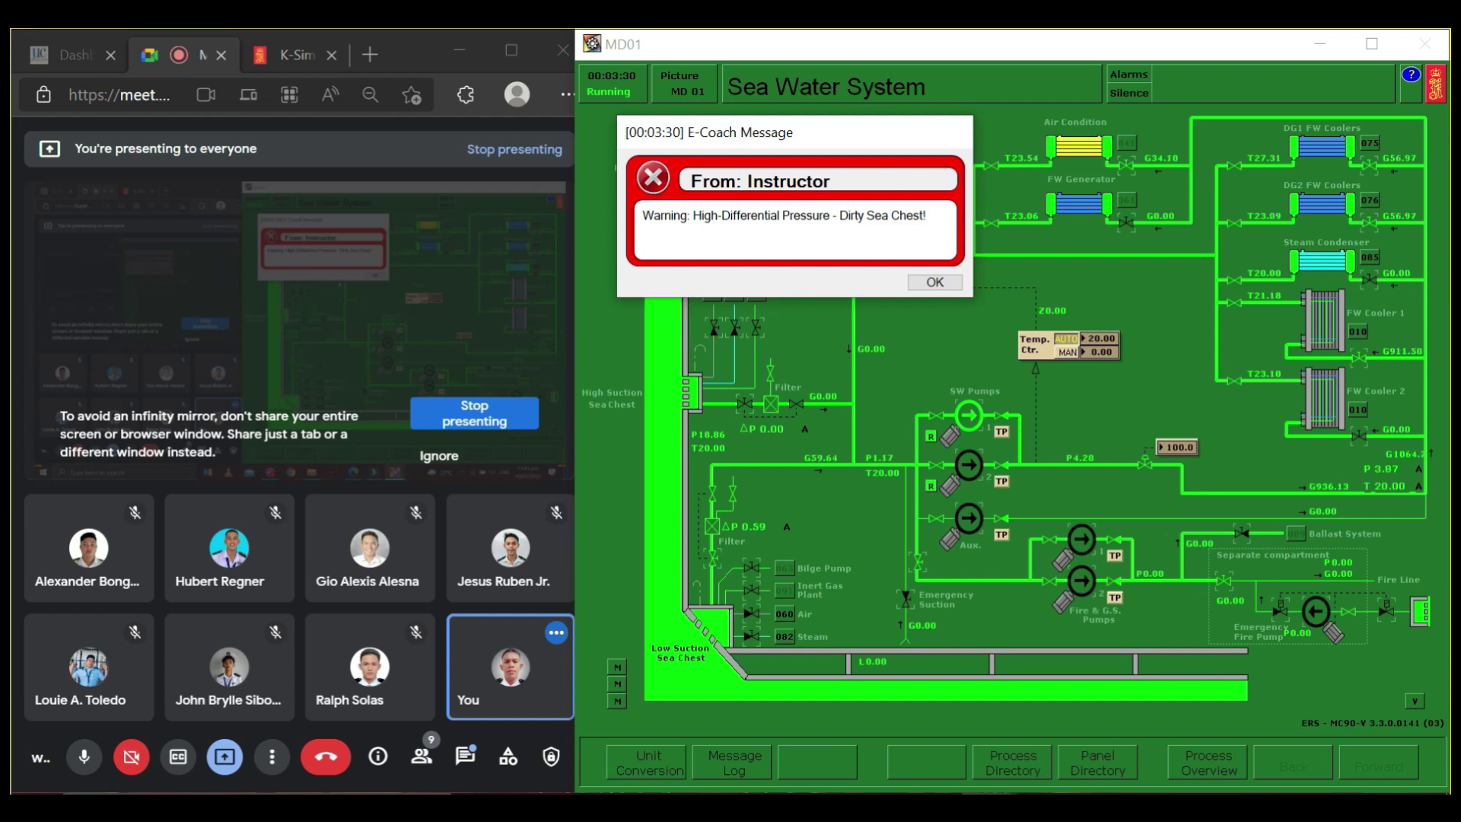
Step: Acknowledge the dirty sea chest warning, then open V00701 and close V00700
left_click(932, 283)
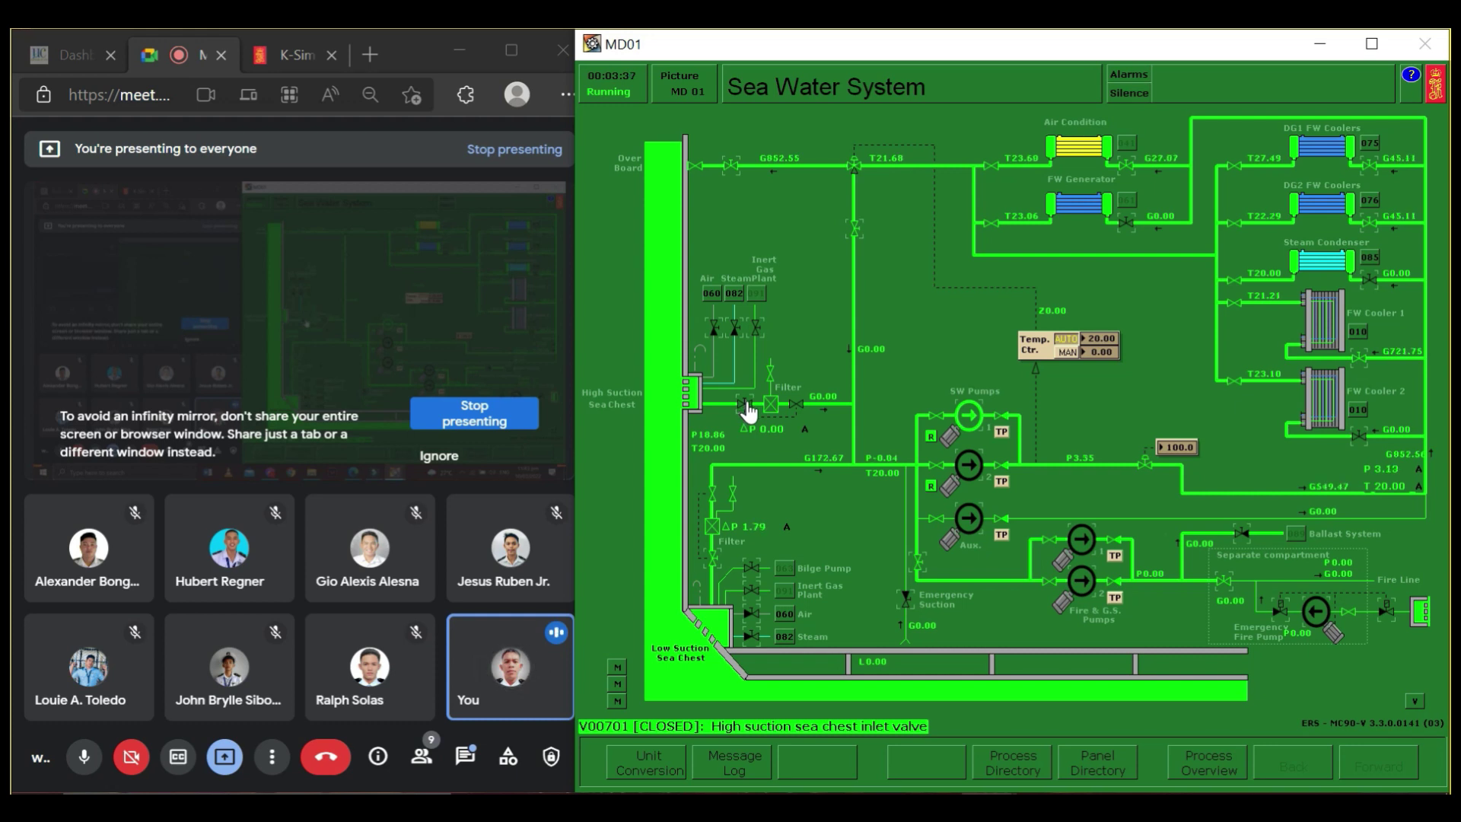
left_click(748, 411)
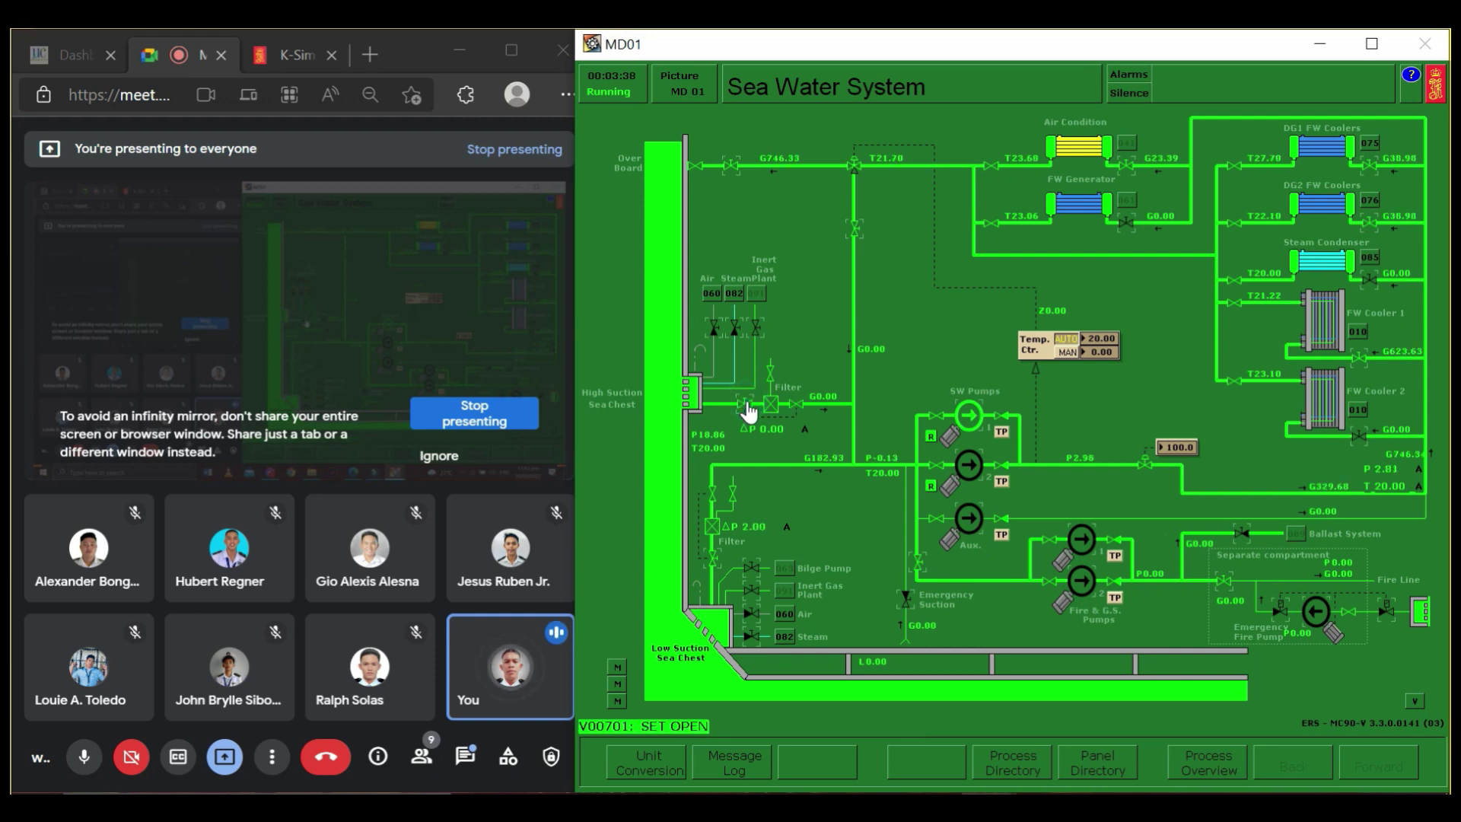
left_click(713, 562)
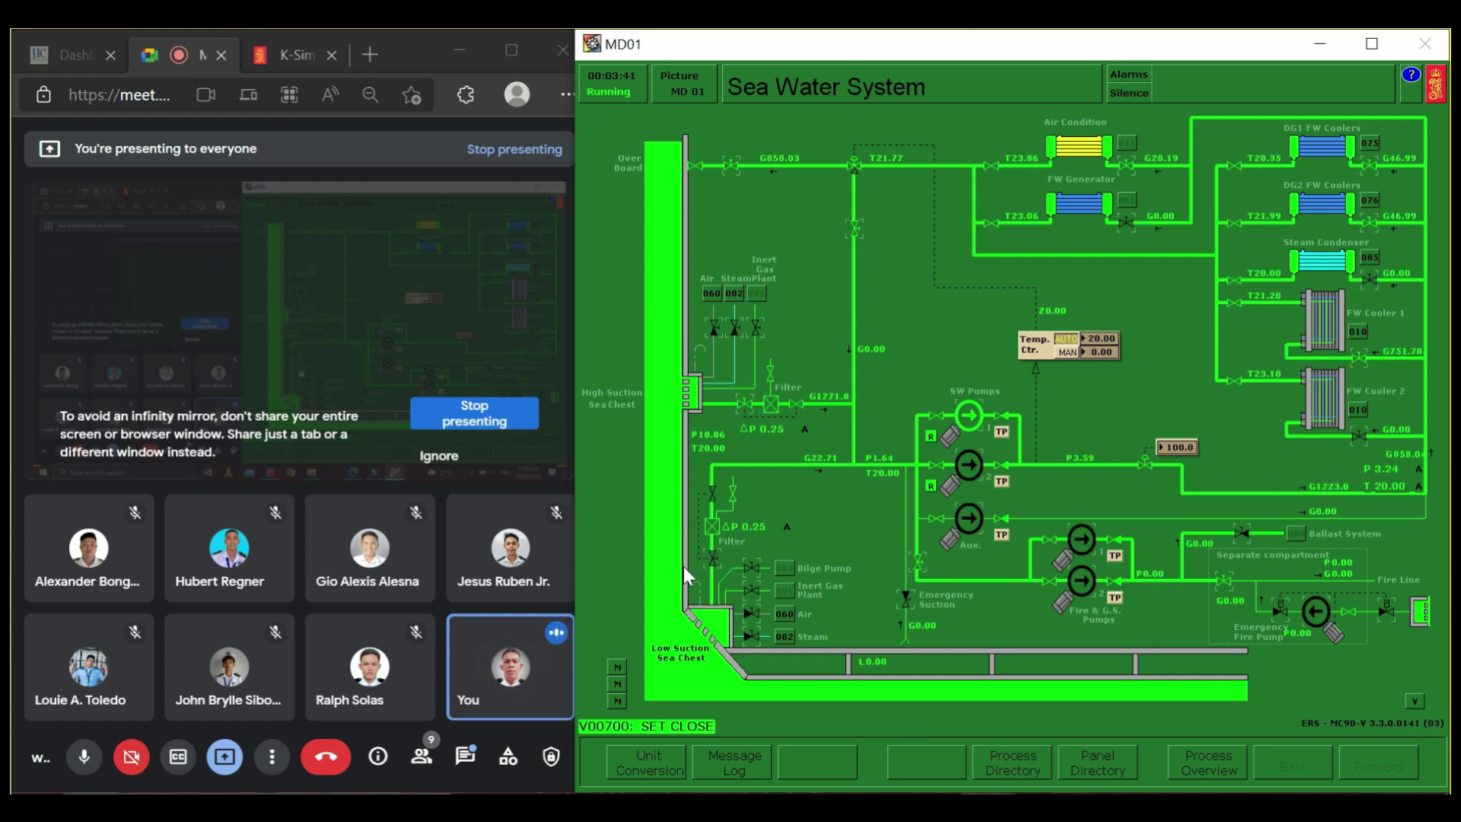
Step: Reset the low suction filter-dirty malfunction M0111 in the Malfunction Pages
left_click(617, 700)
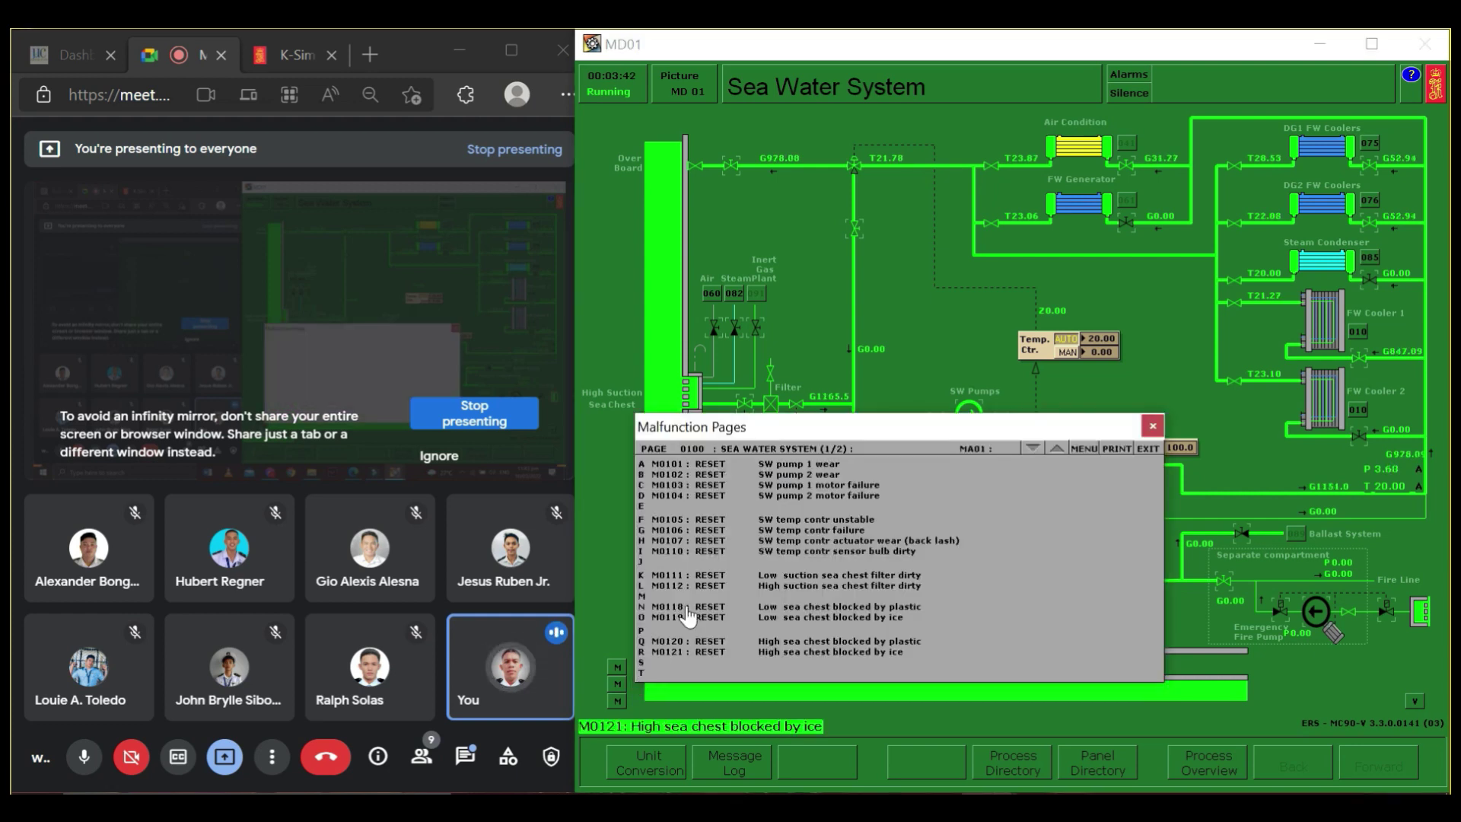
left_click(712, 576)
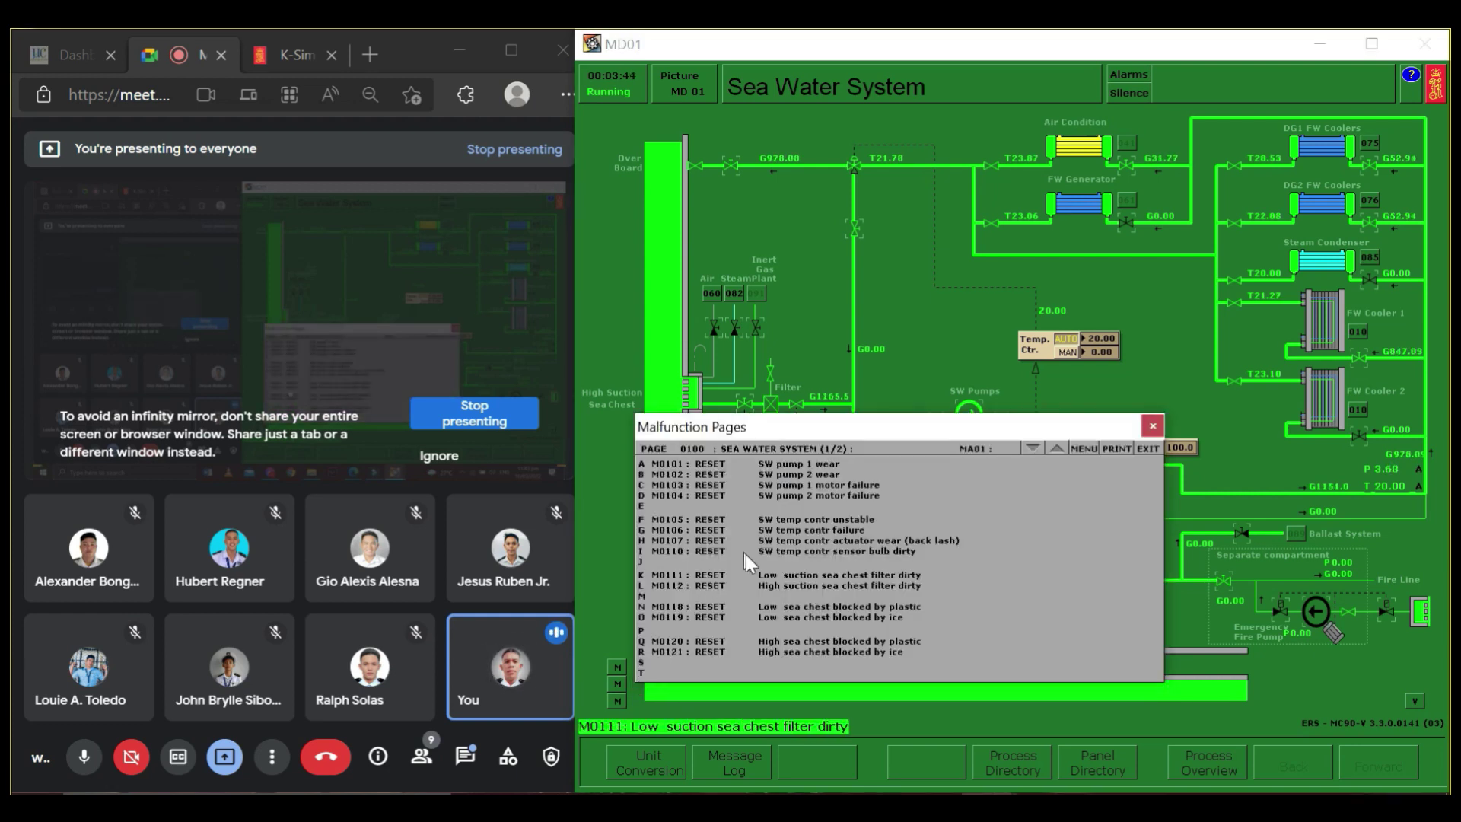
left_click(710, 577)
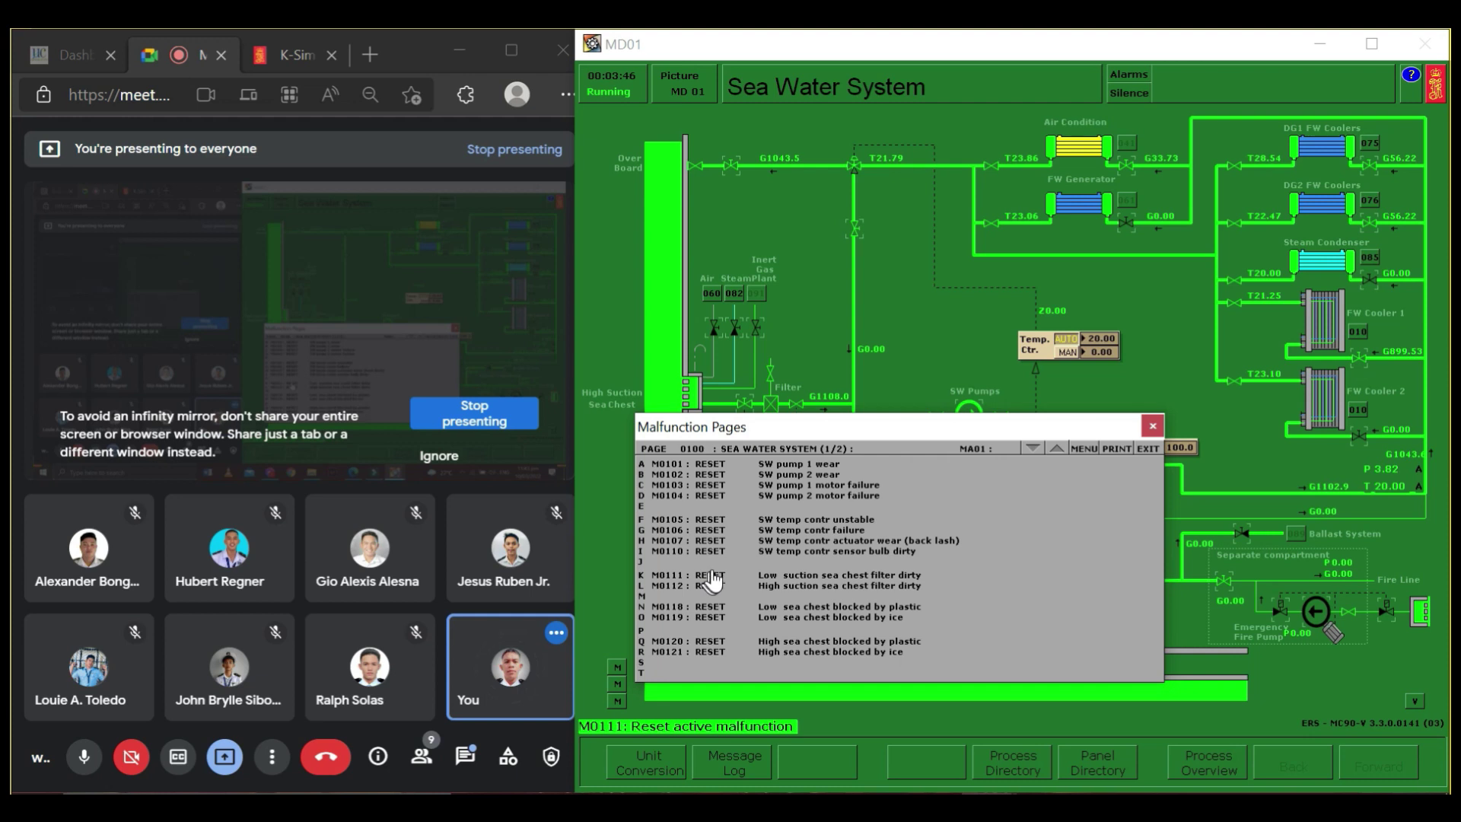
left_click(1153, 426)
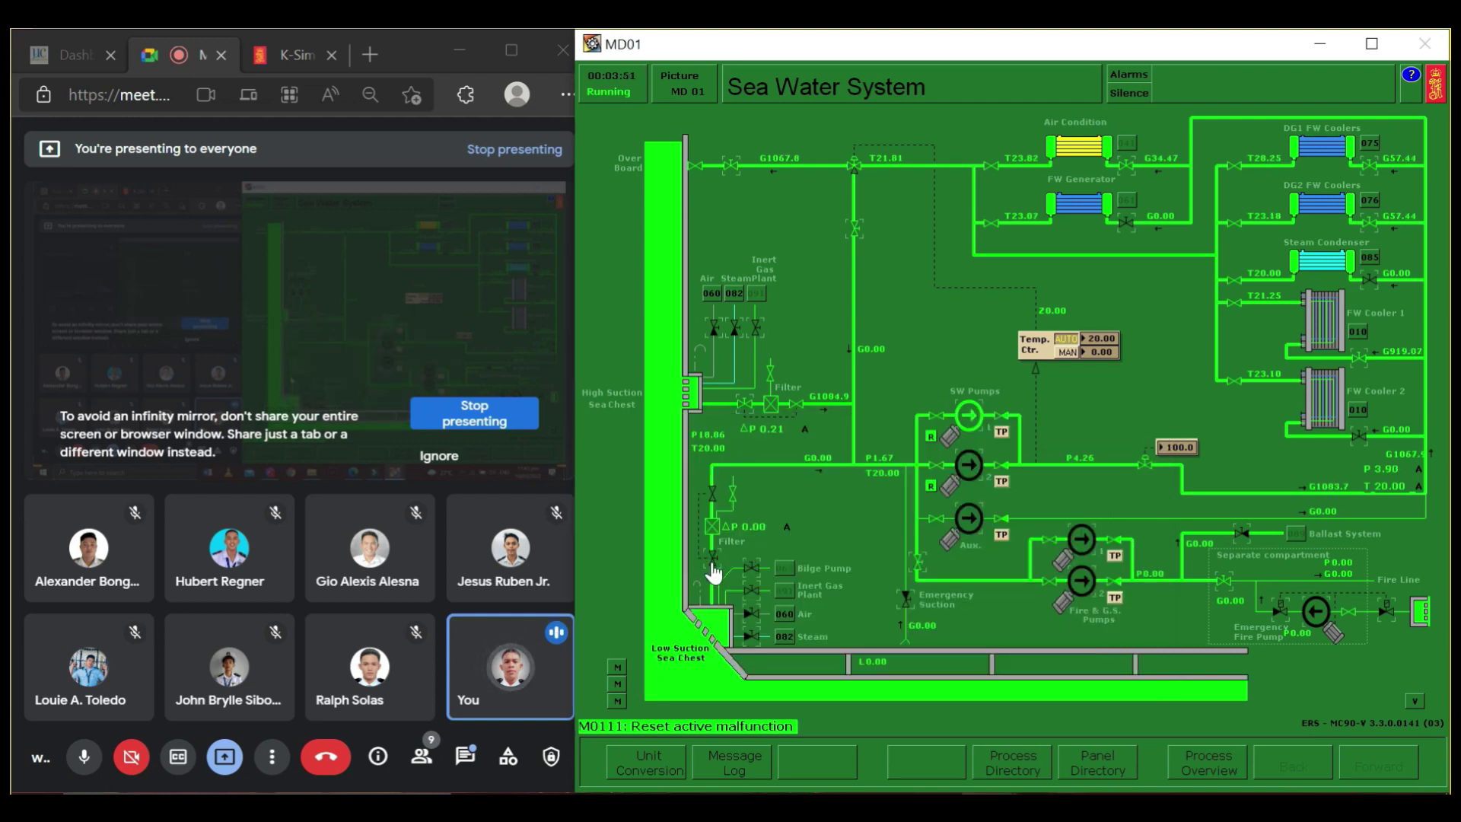
Step: Open V00700, acknowledge the warning, close V00701, and bring up the malfunction list
left_click(708, 563)
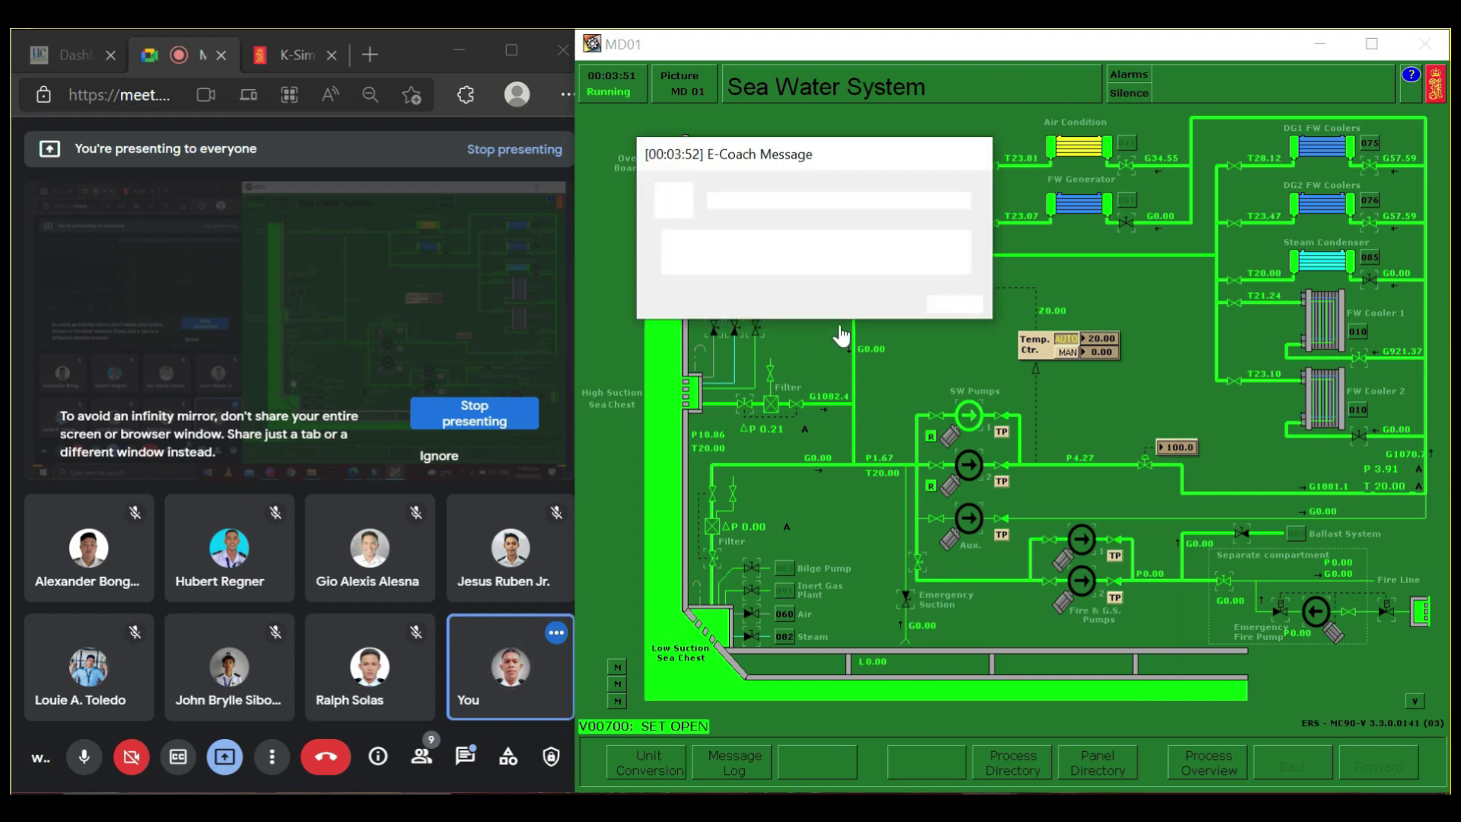
left_click(952, 304)
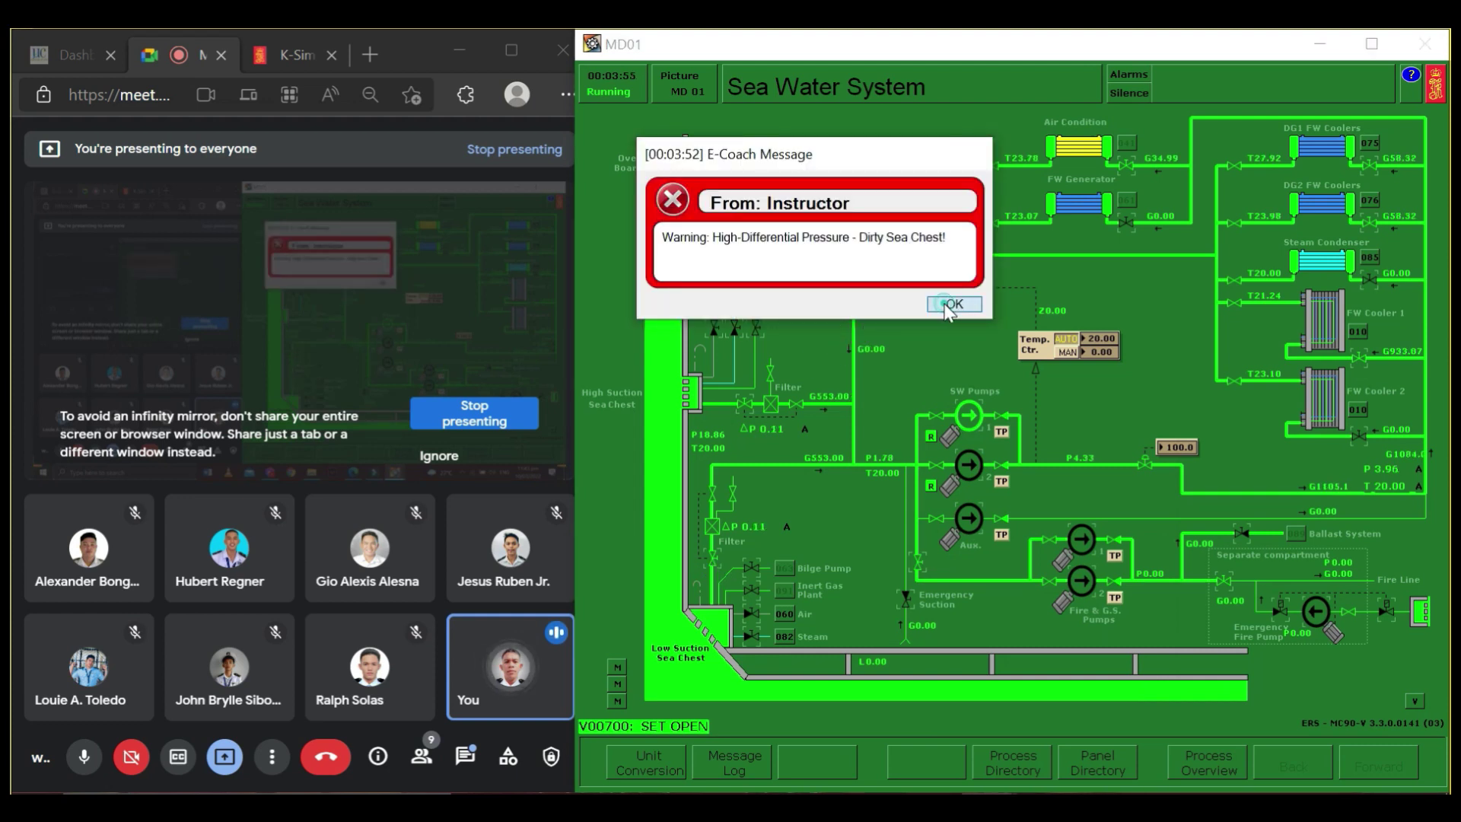
left_click(752, 404)
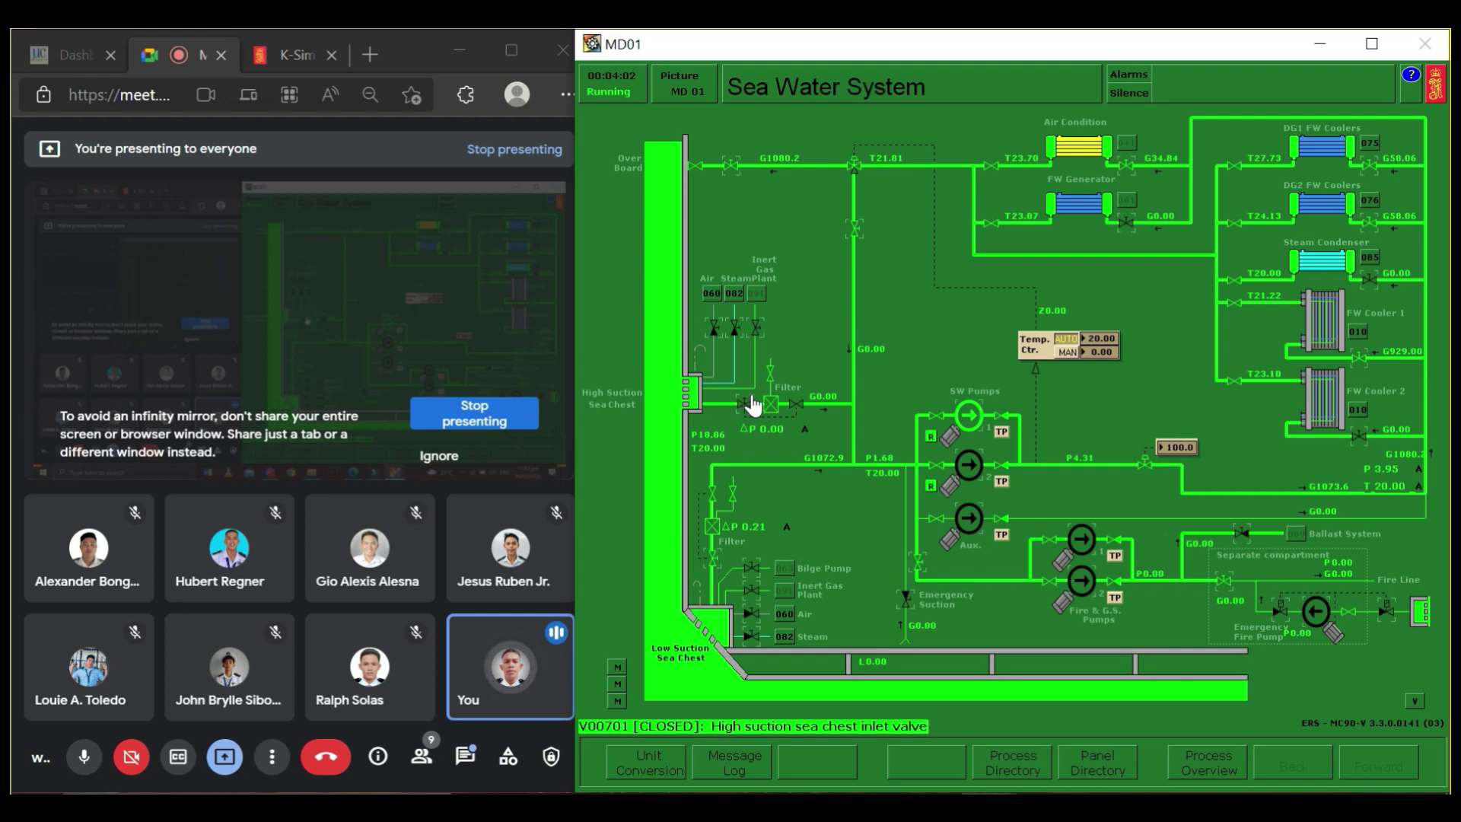
left_click(714, 562)
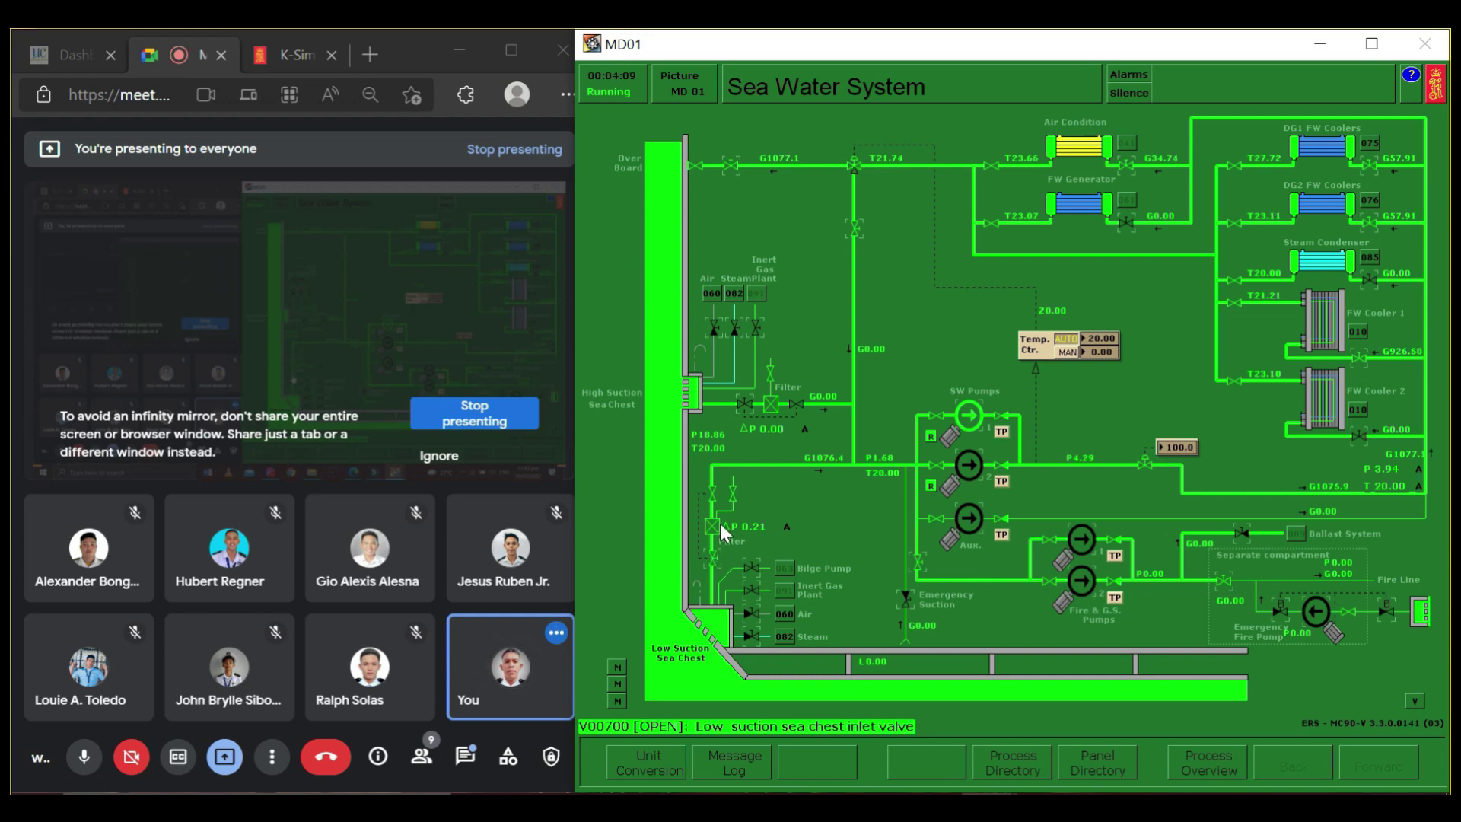
left_click(619, 702)
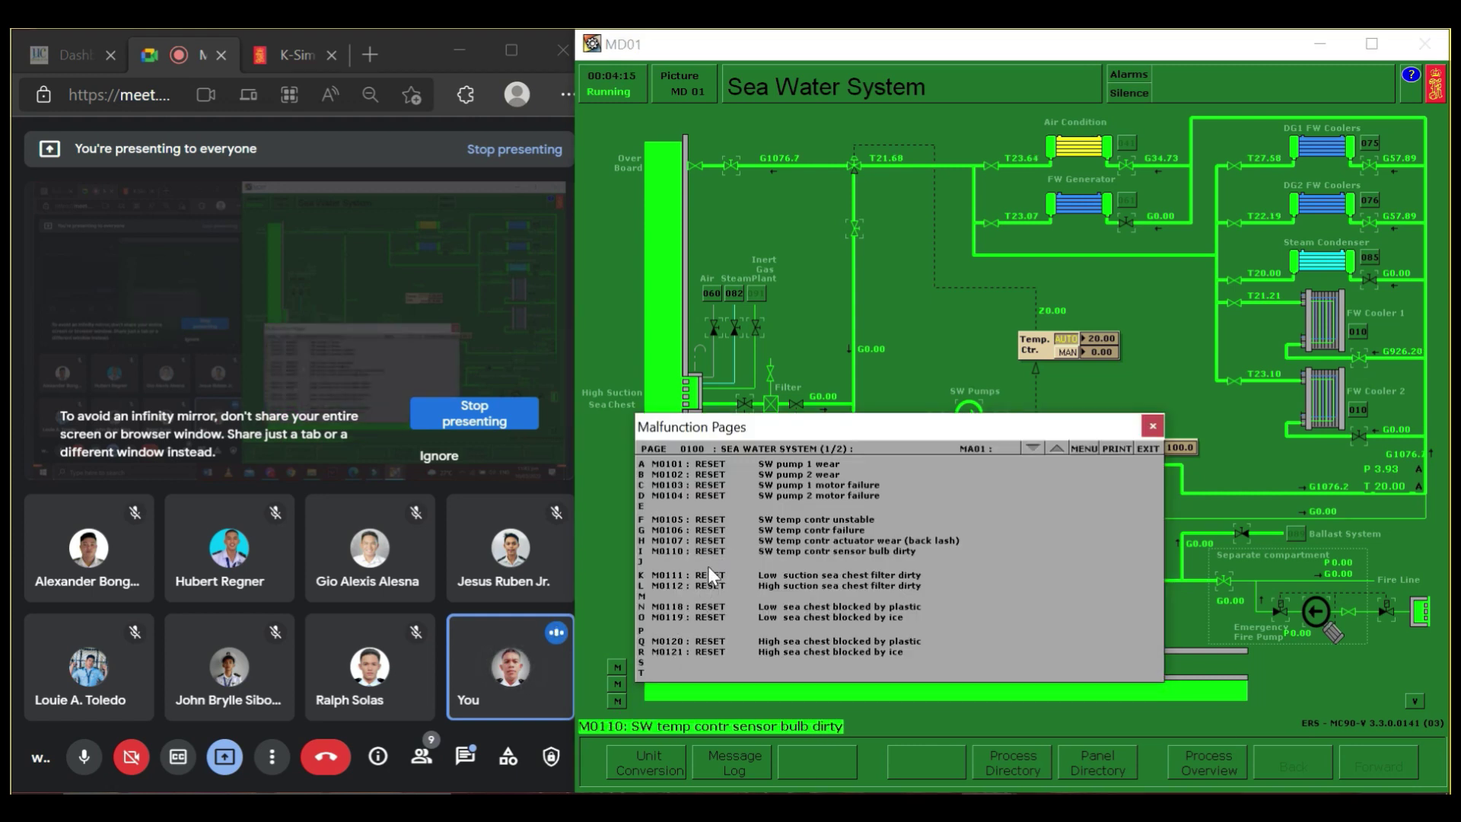
Step: Try resetting M0112, acknowledge the plastics-blocking warning, and reopen valve V00701
left_click(711, 589)
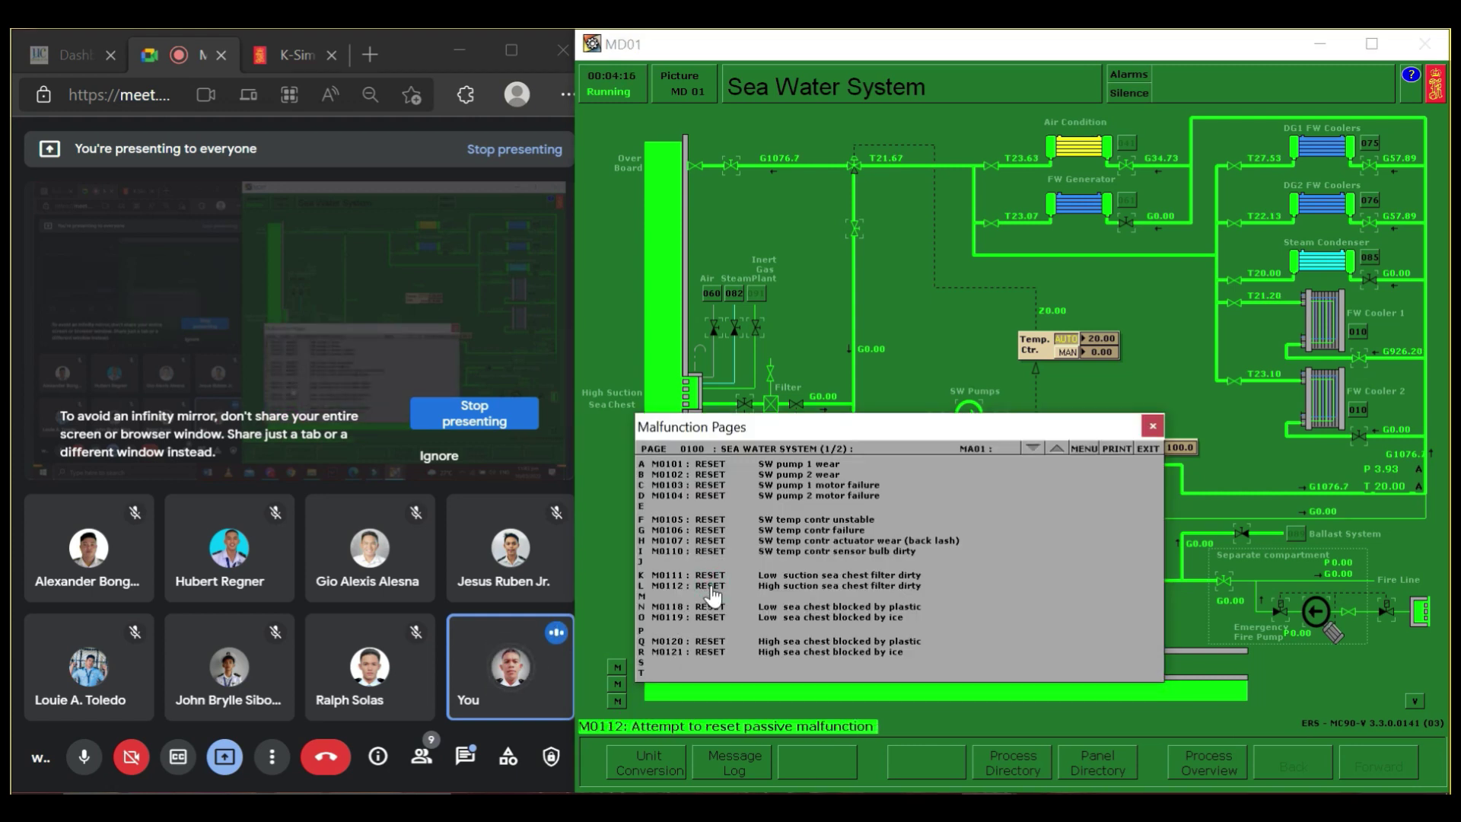
left_click(1151, 428)
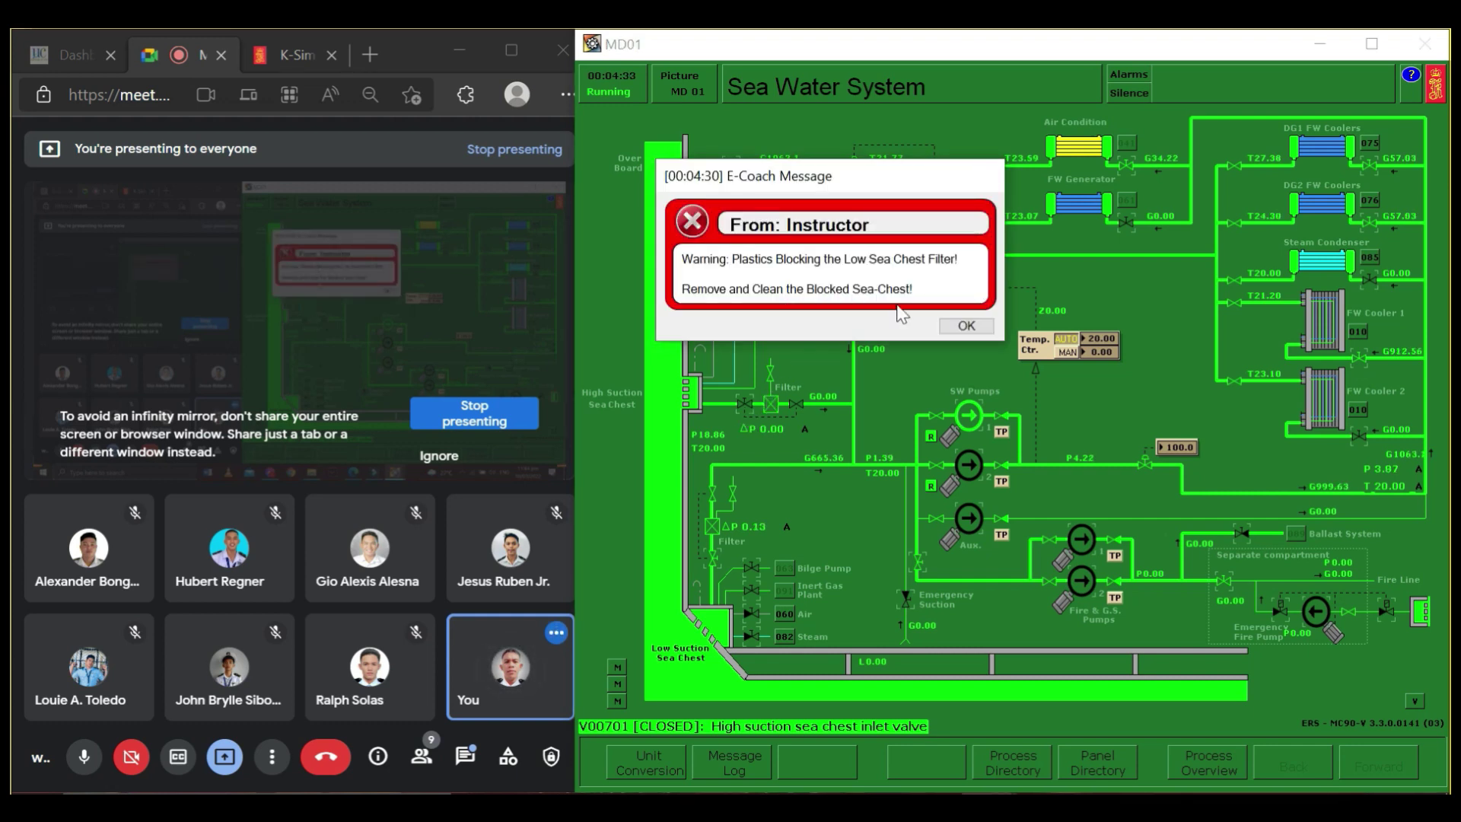
left_click(965, 327)
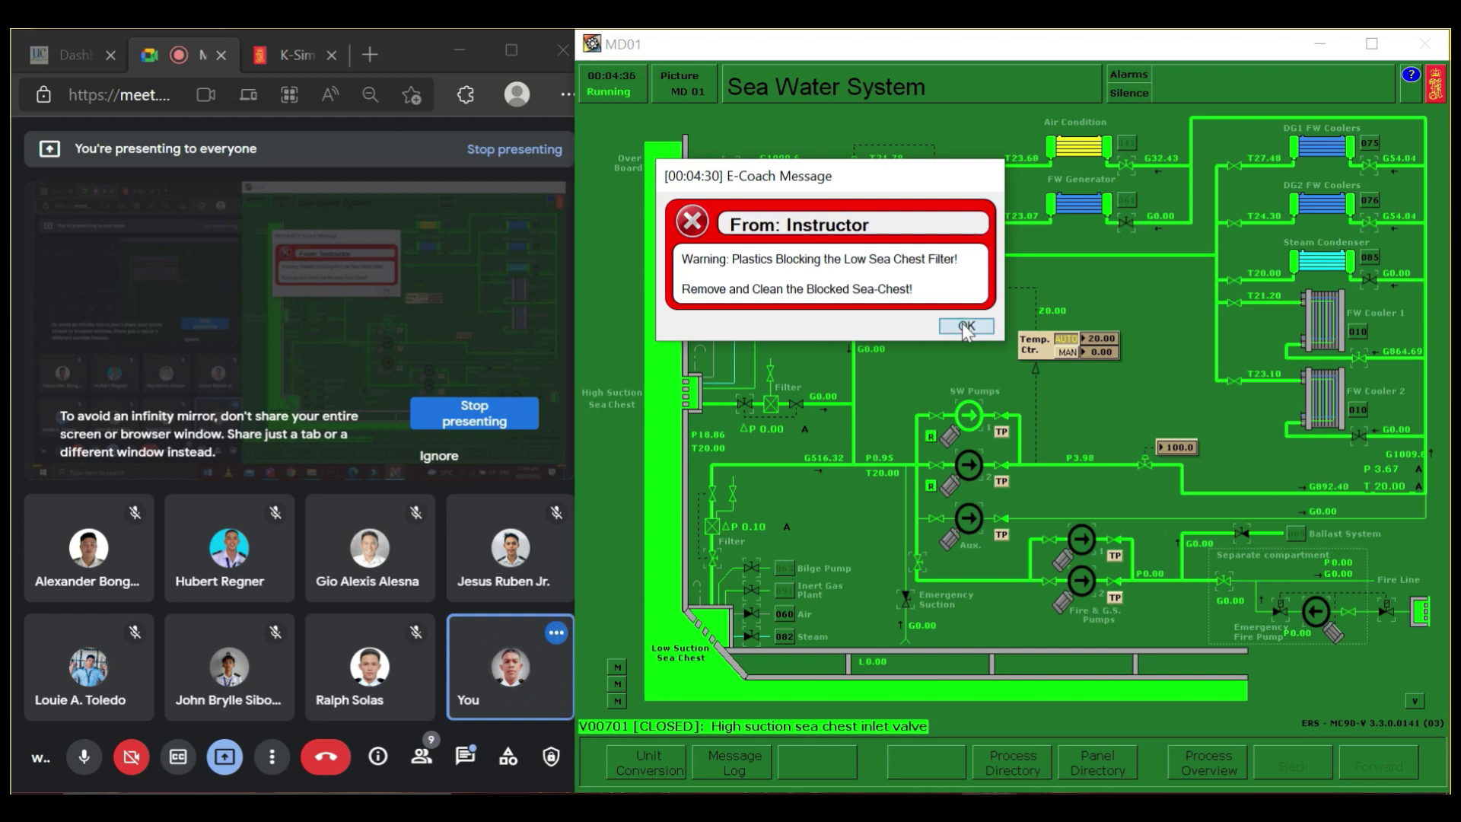
left_click(750, 411)
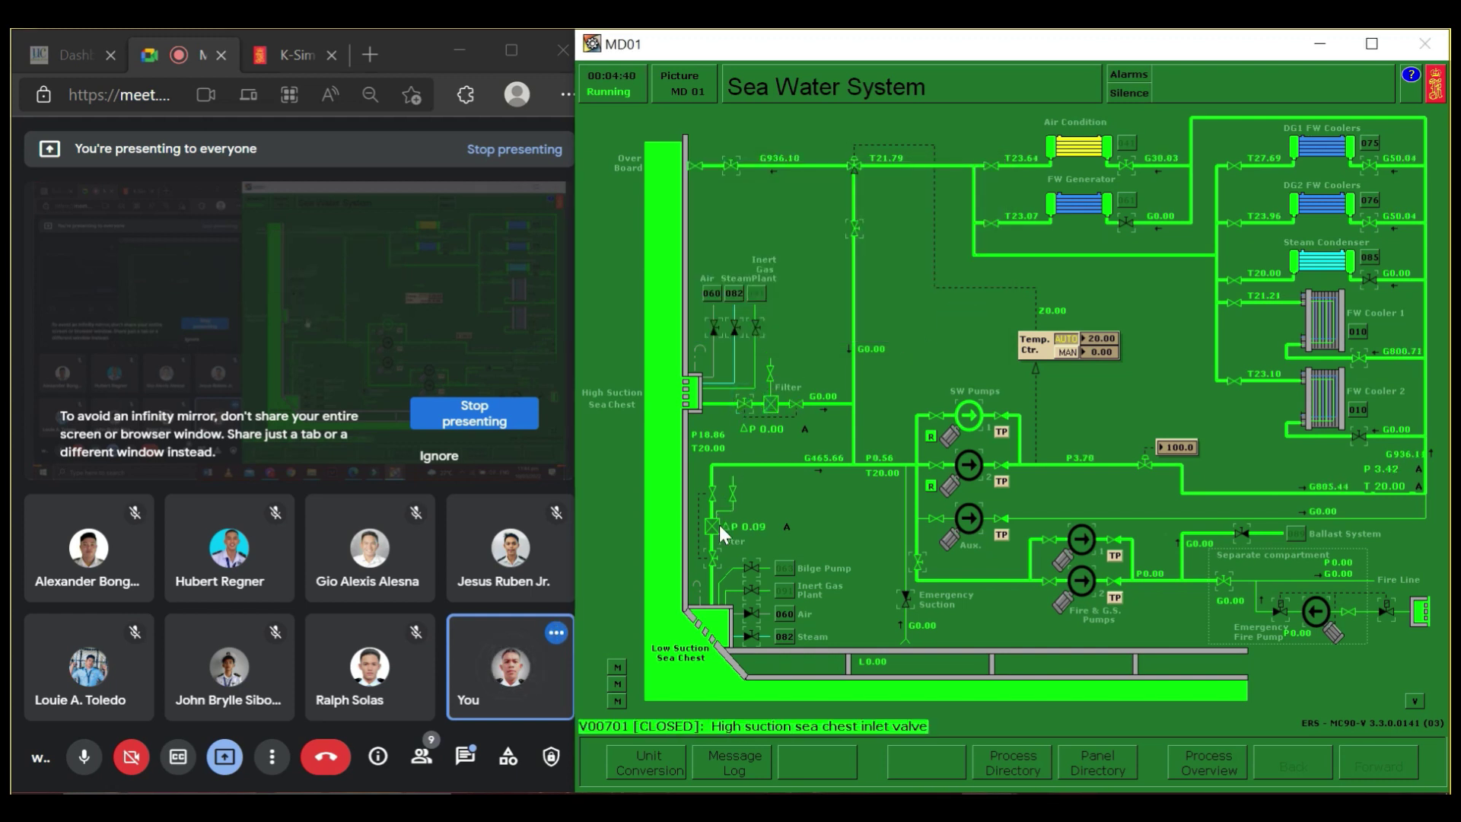
Step: Close valve V00700 and reset the low sea chest plastics blockage fault M0118
left_click(714, 567)
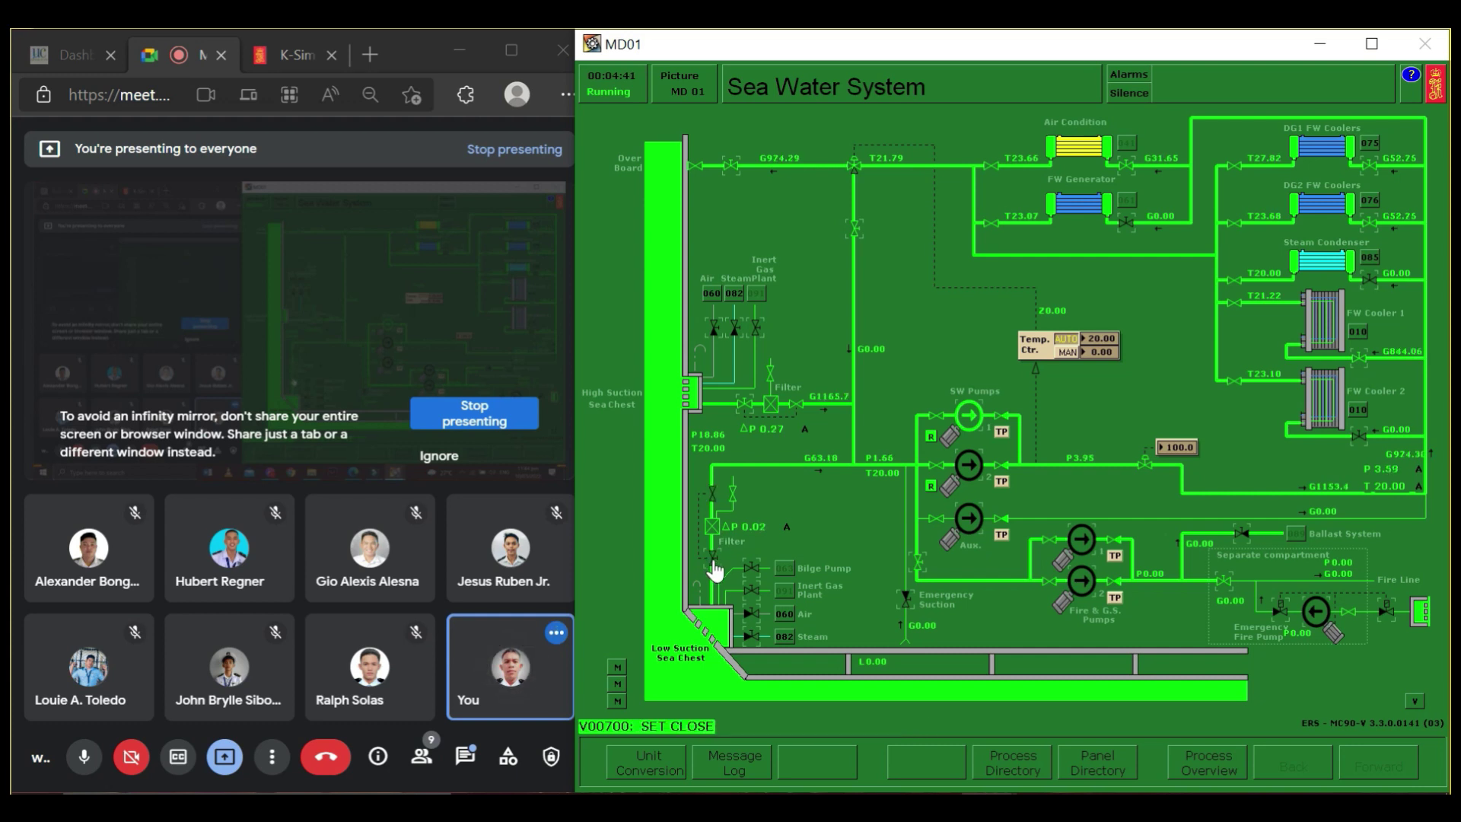
left_click(621, 701)
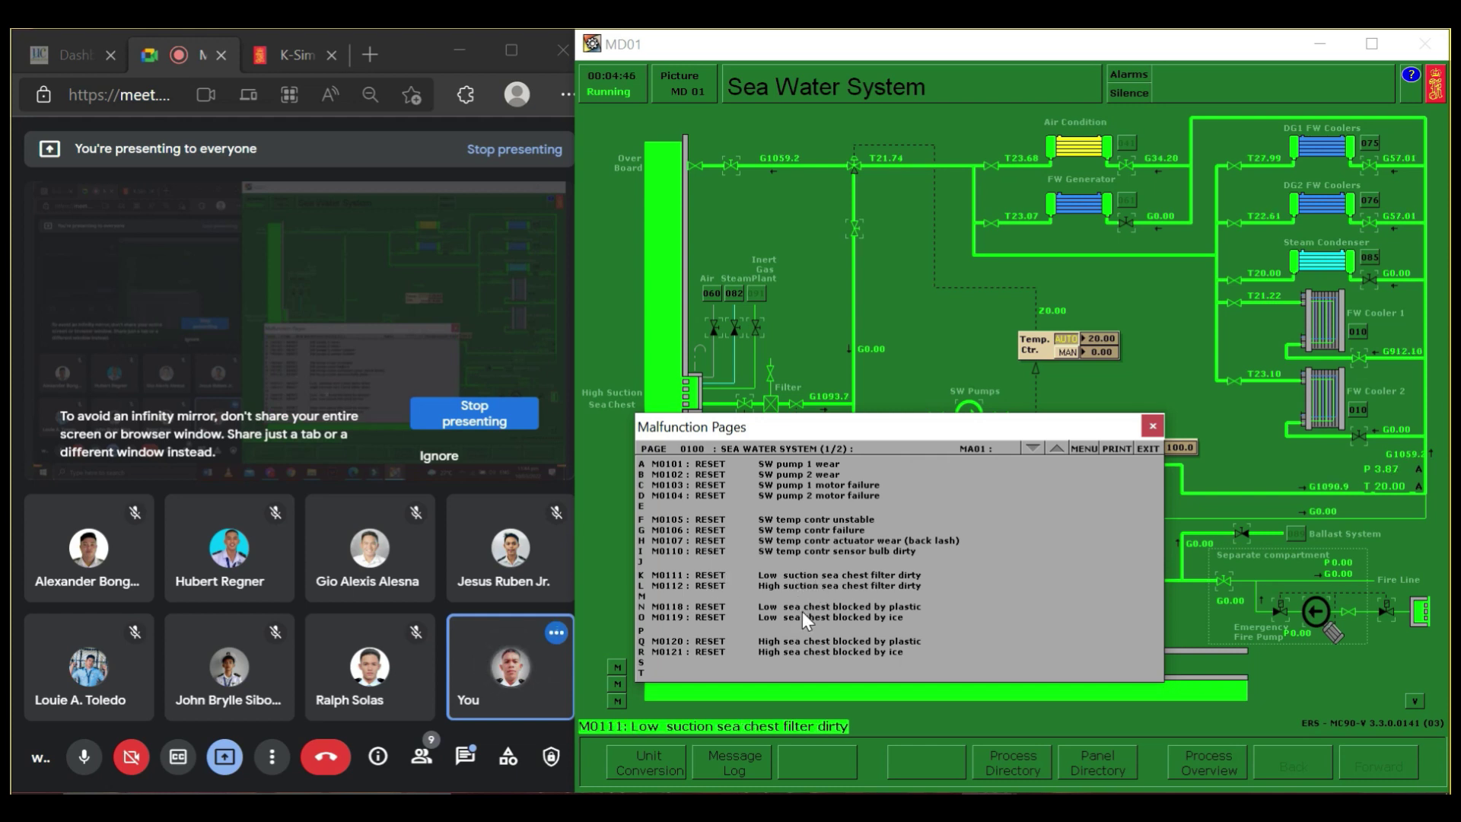
left_click(714, 608)
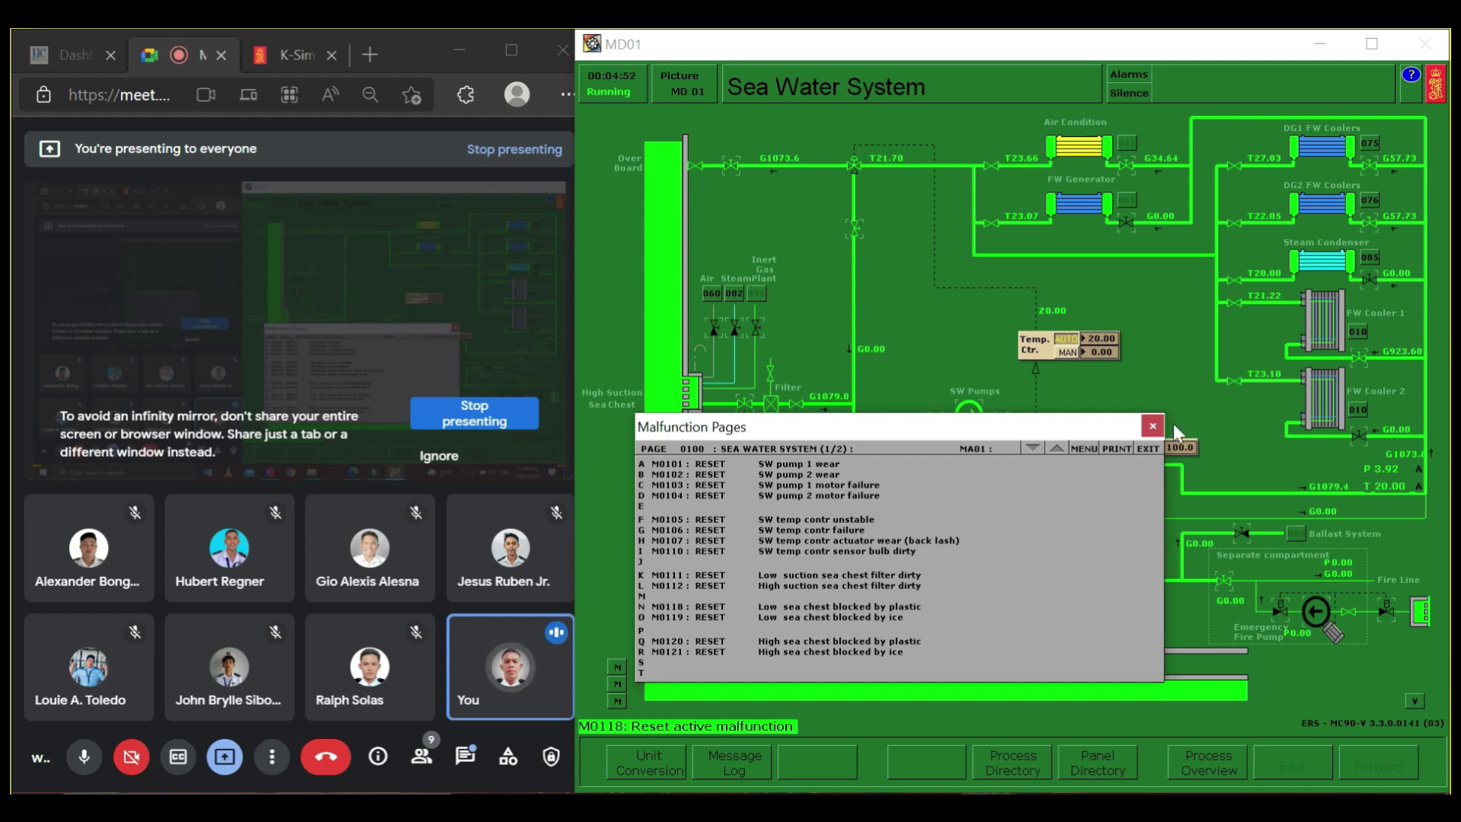
left_click(1152, 427)
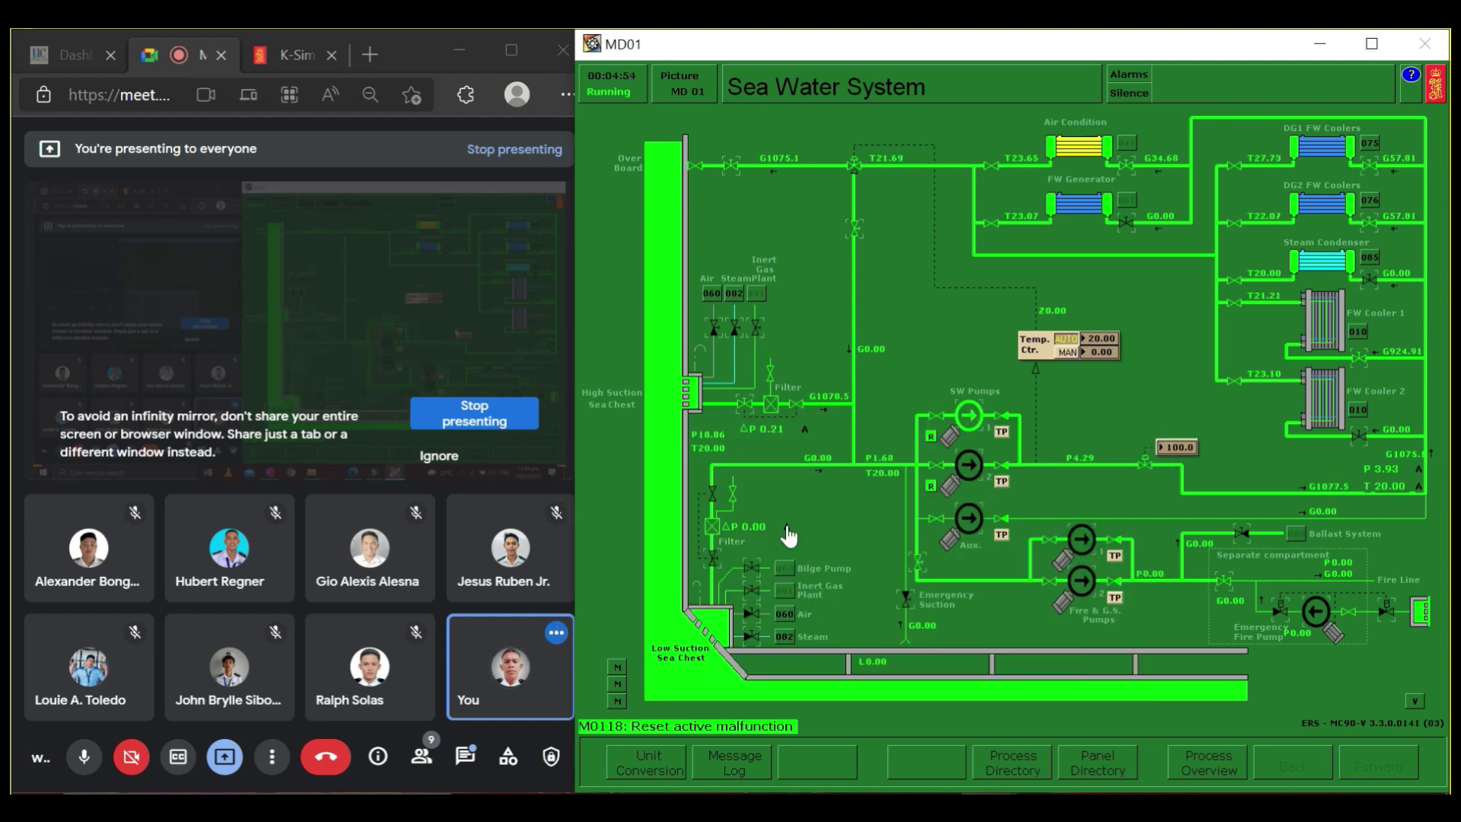
left_click(716, 561)
Step: Reopen V00700, acknowledge both E-Coach warnings, close V00701, and bring up the malfunction list
left_click(715, 563)
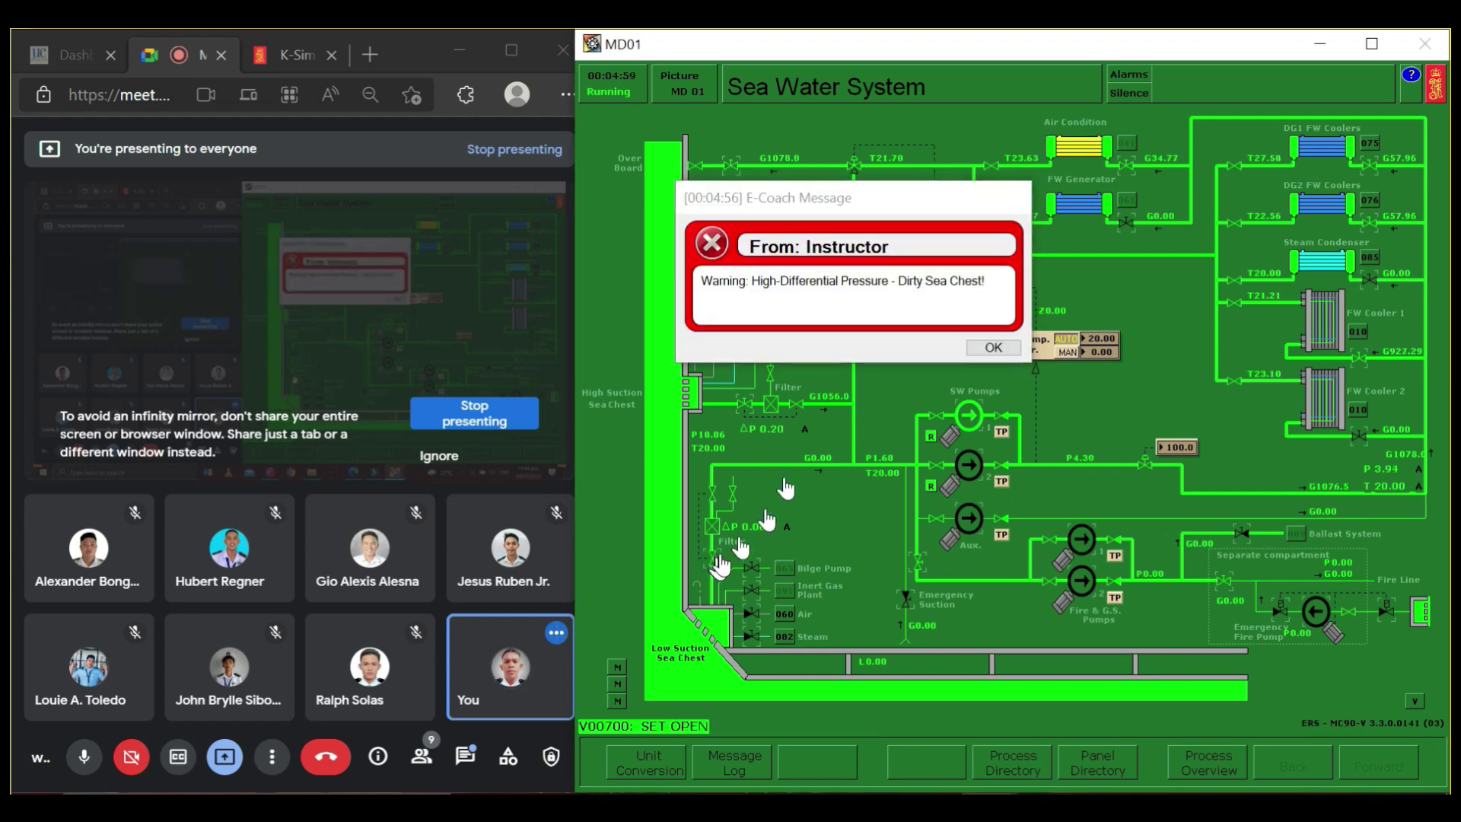
left_click(1012, 371)
left_click(991, 353)
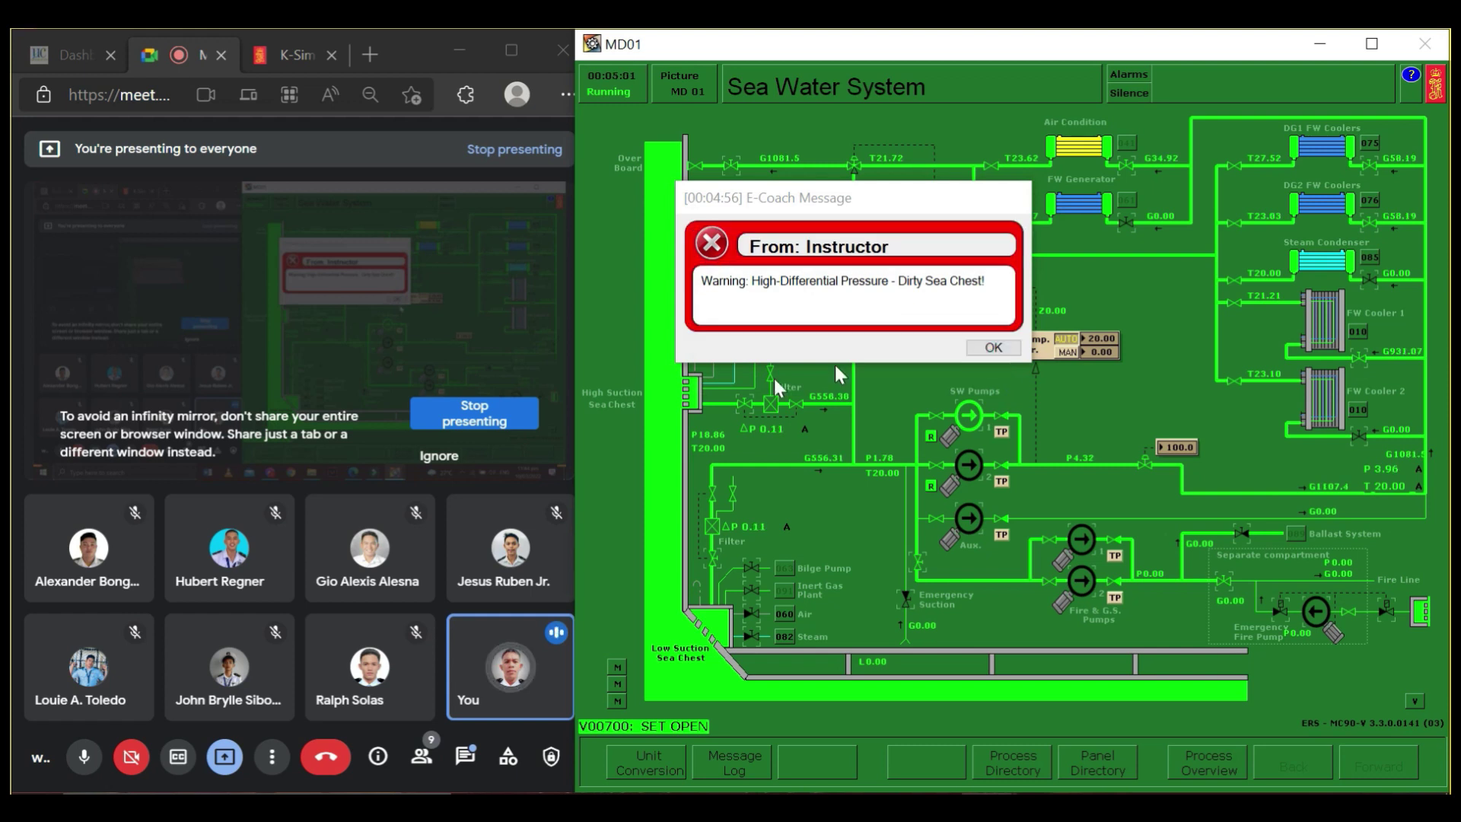
left_click(749, 407)
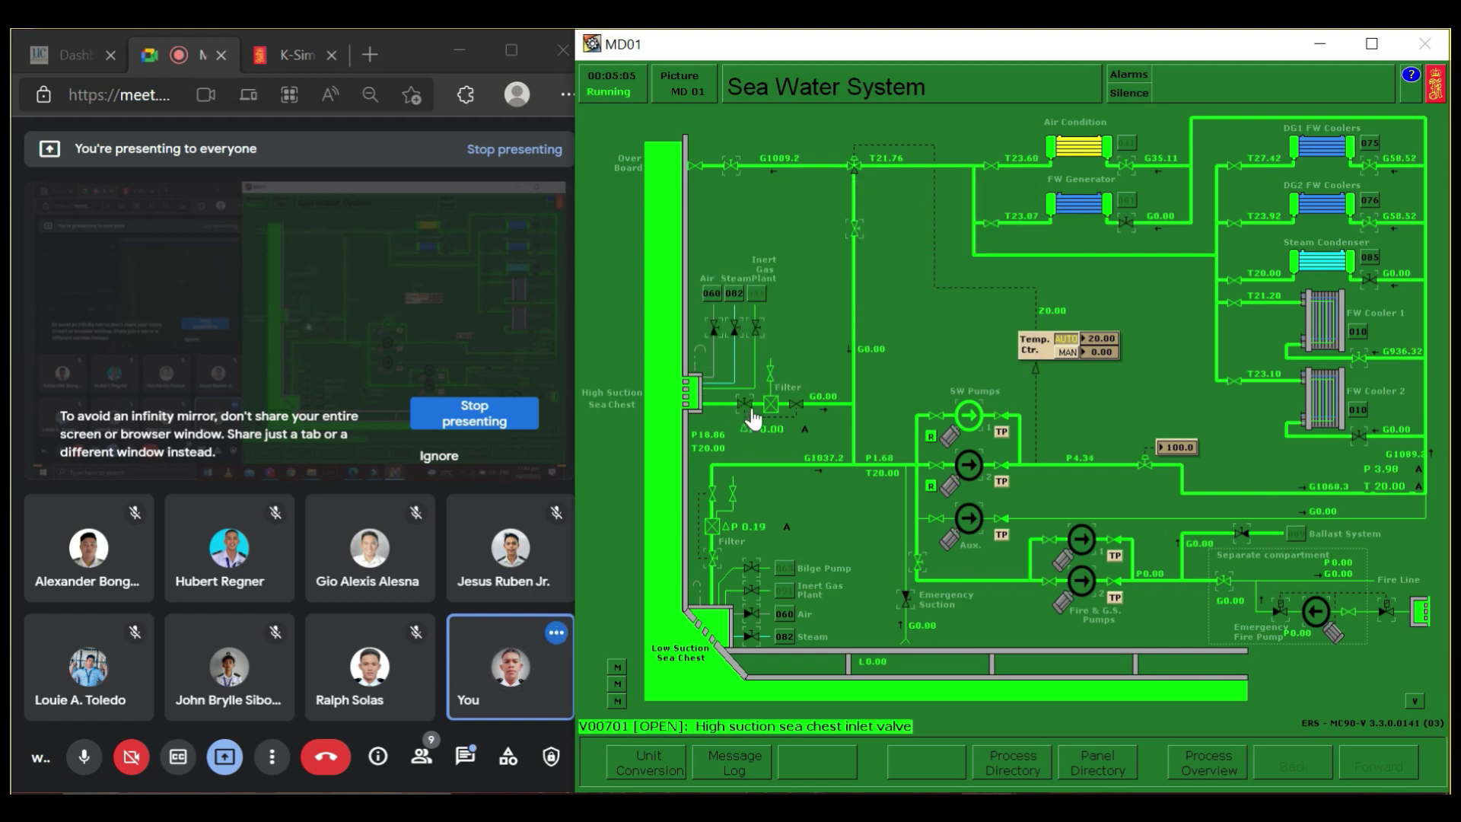
left_click(740, 401)
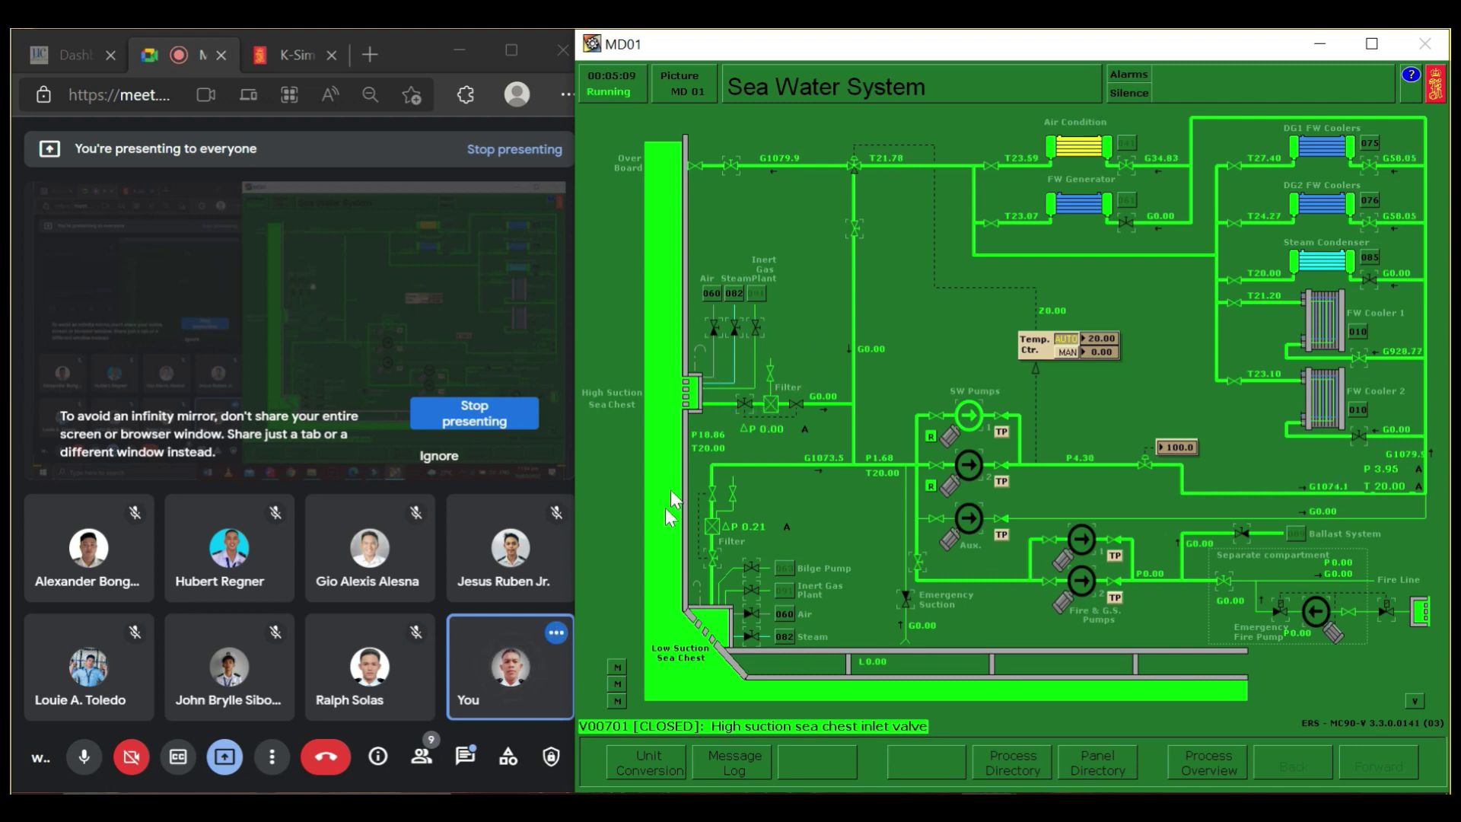
left_click(619, 702)
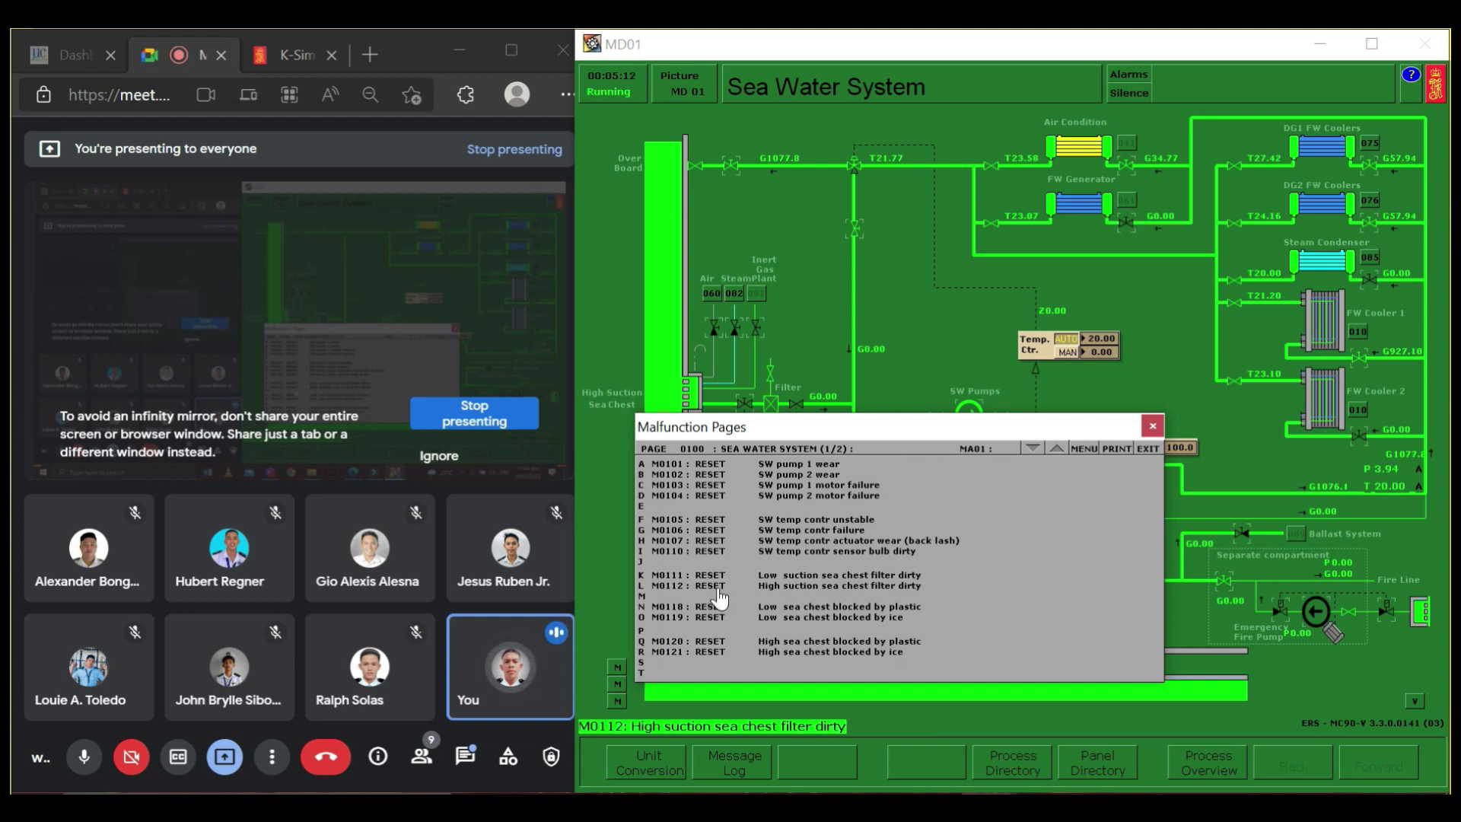
Step: Retry the M0112 high suction filter reset, reported as passive, and close the list
left_click(715, 588)
left_click(1150, 428)
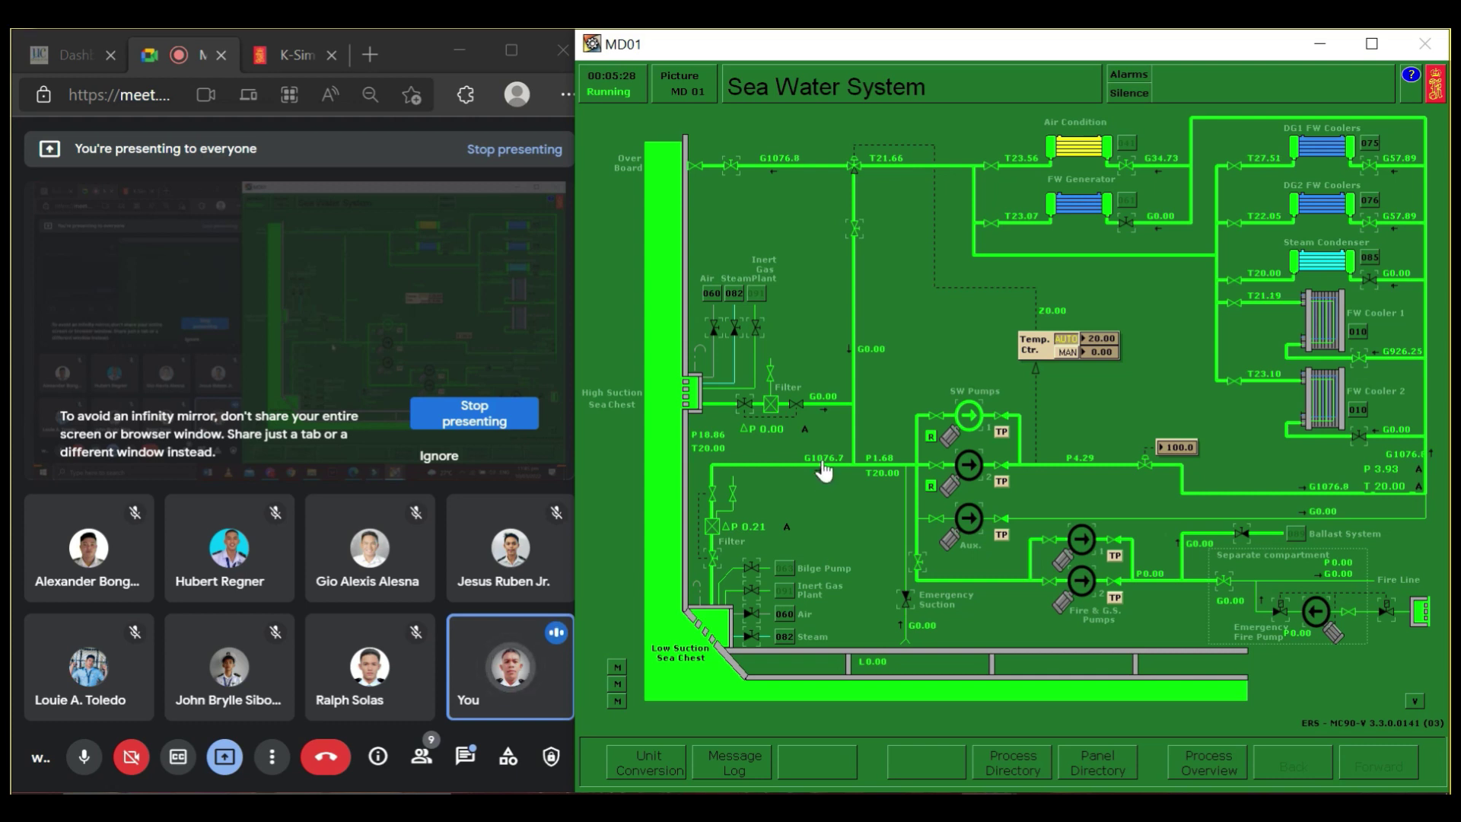
mouse_move(824, 470)
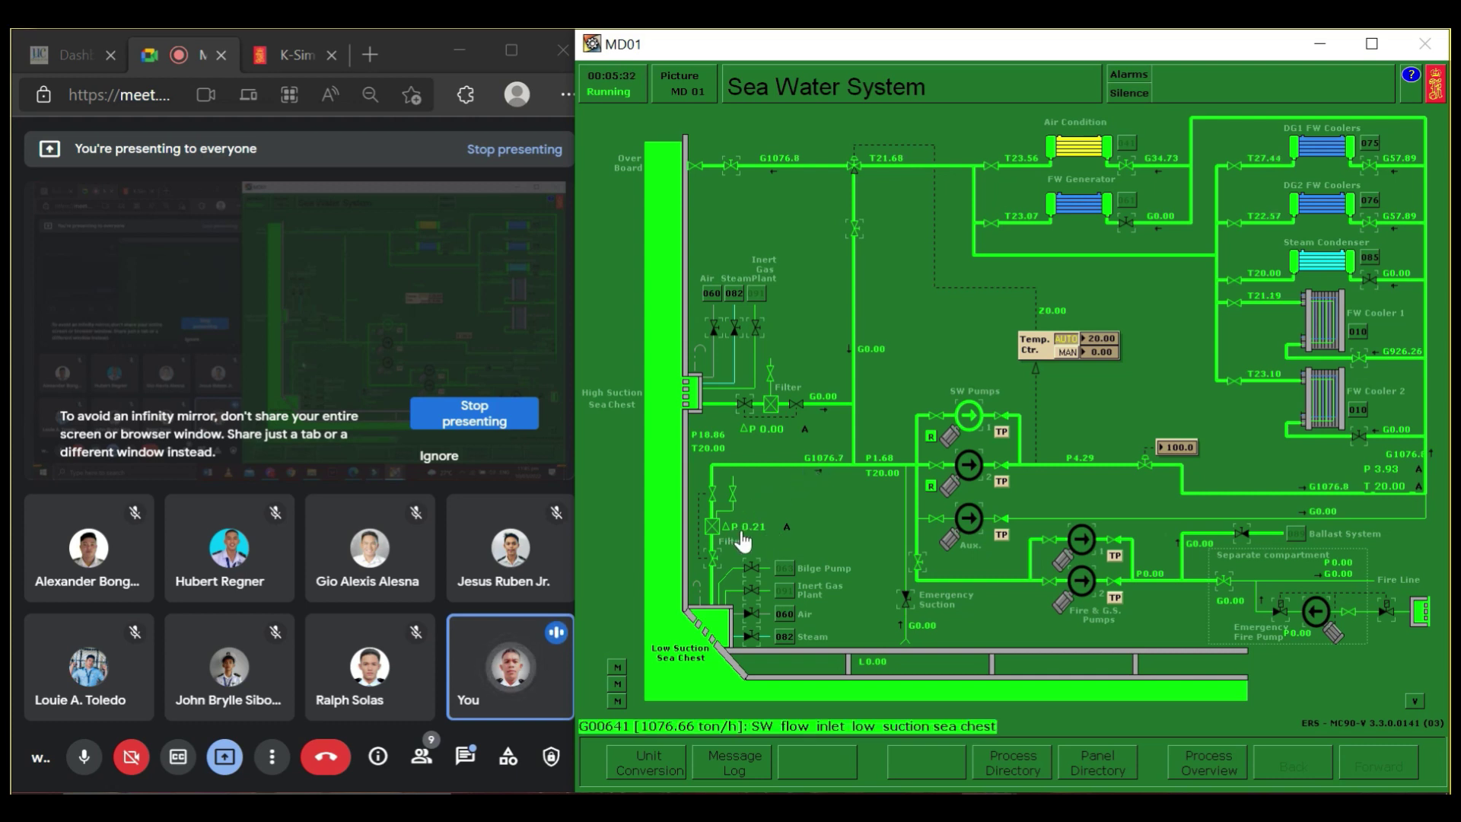
mouse_move(761, 532)
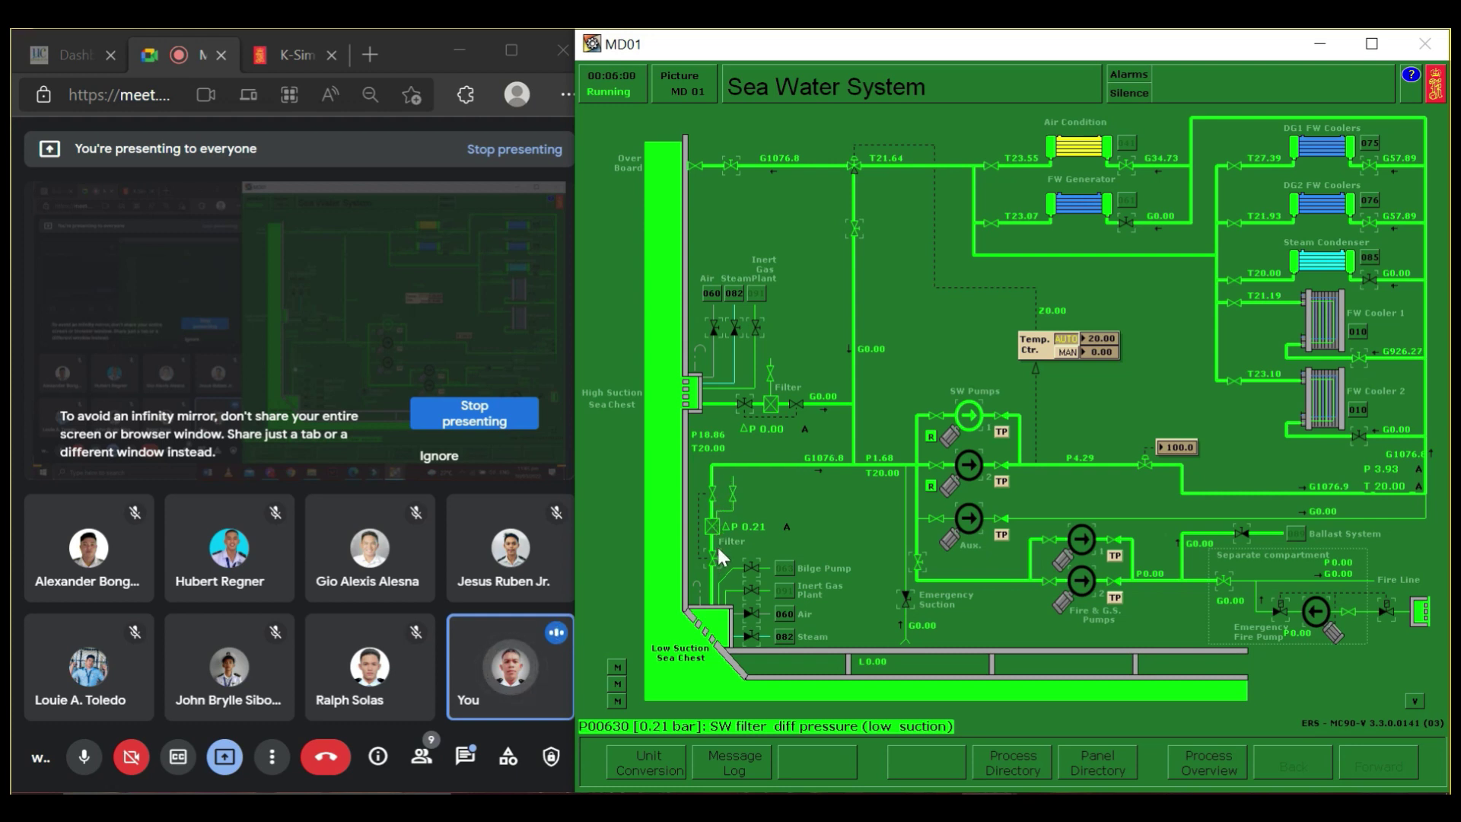
left_click(711, 558)
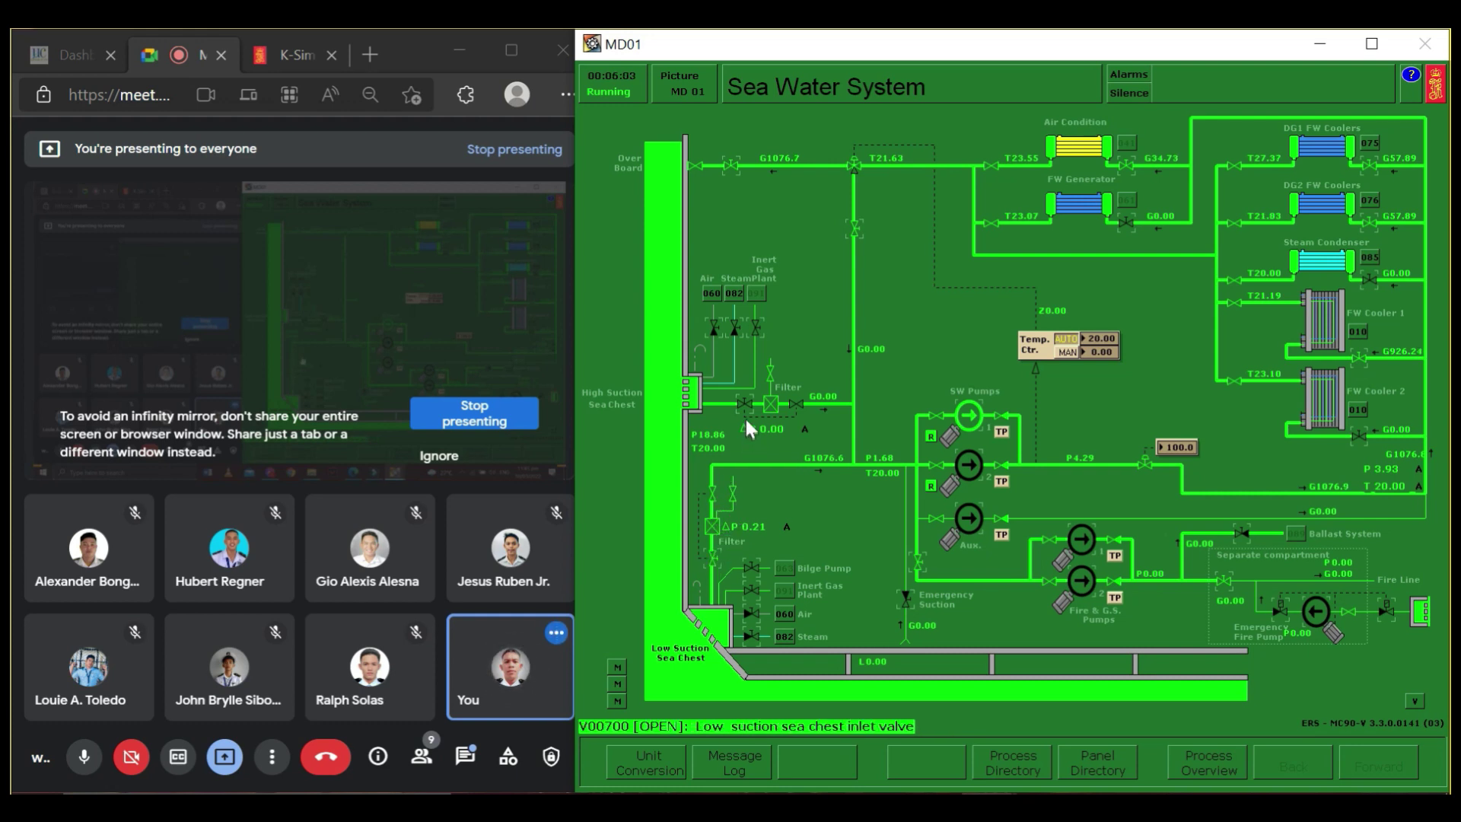
left_click(748, 542)
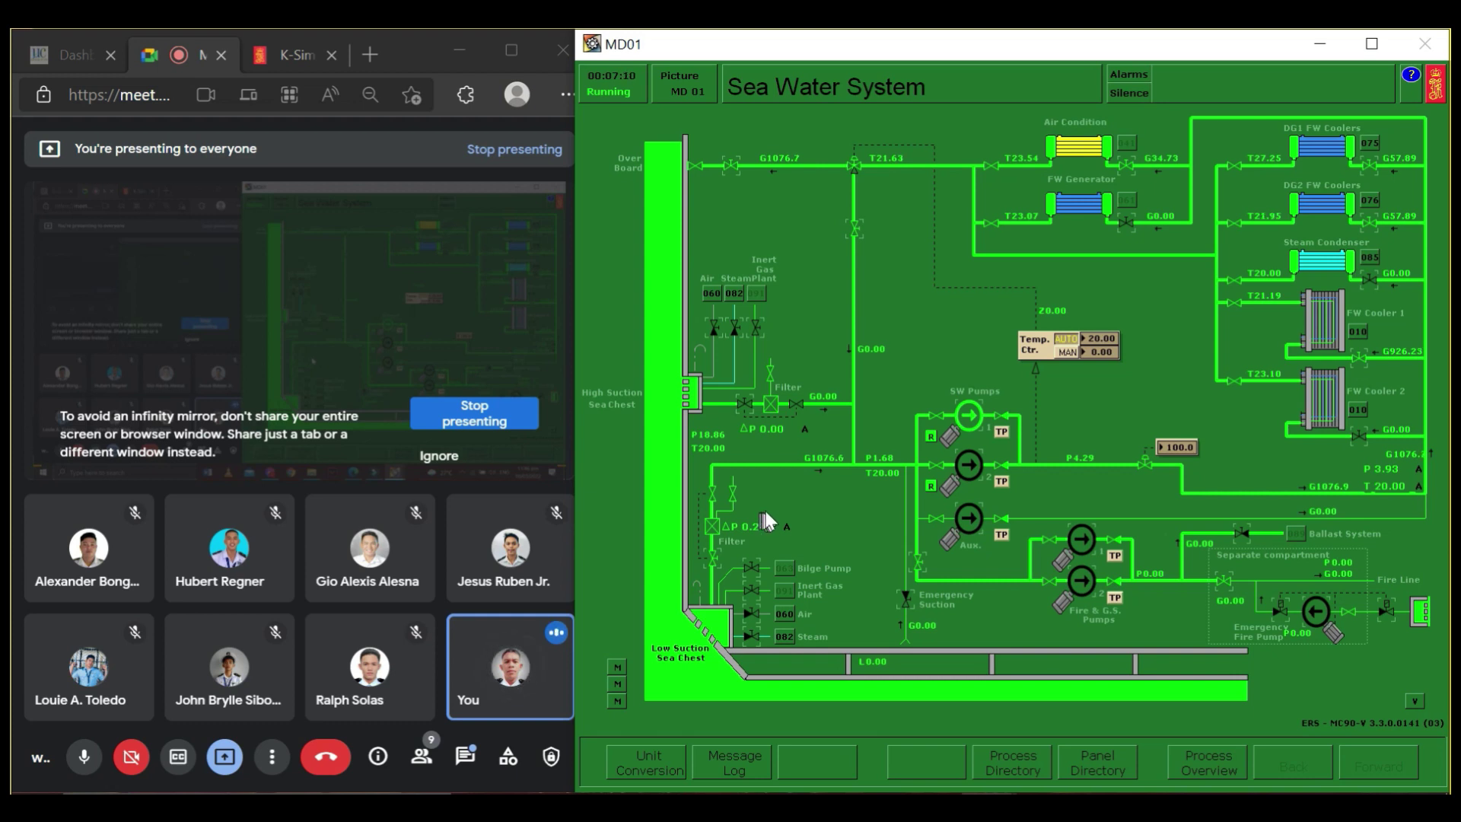
left_click(618, 684)
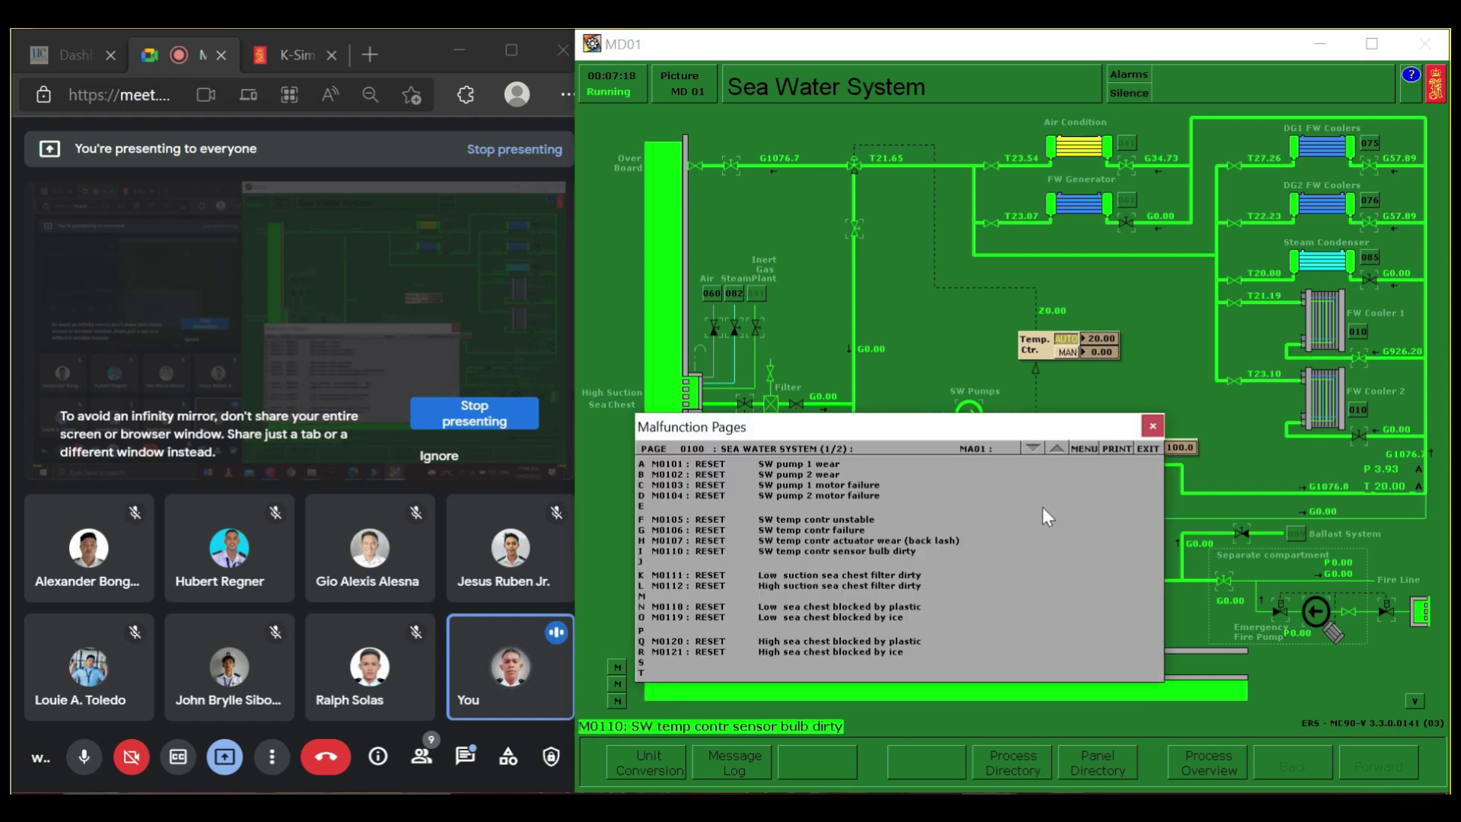
left_click(1151, 426)
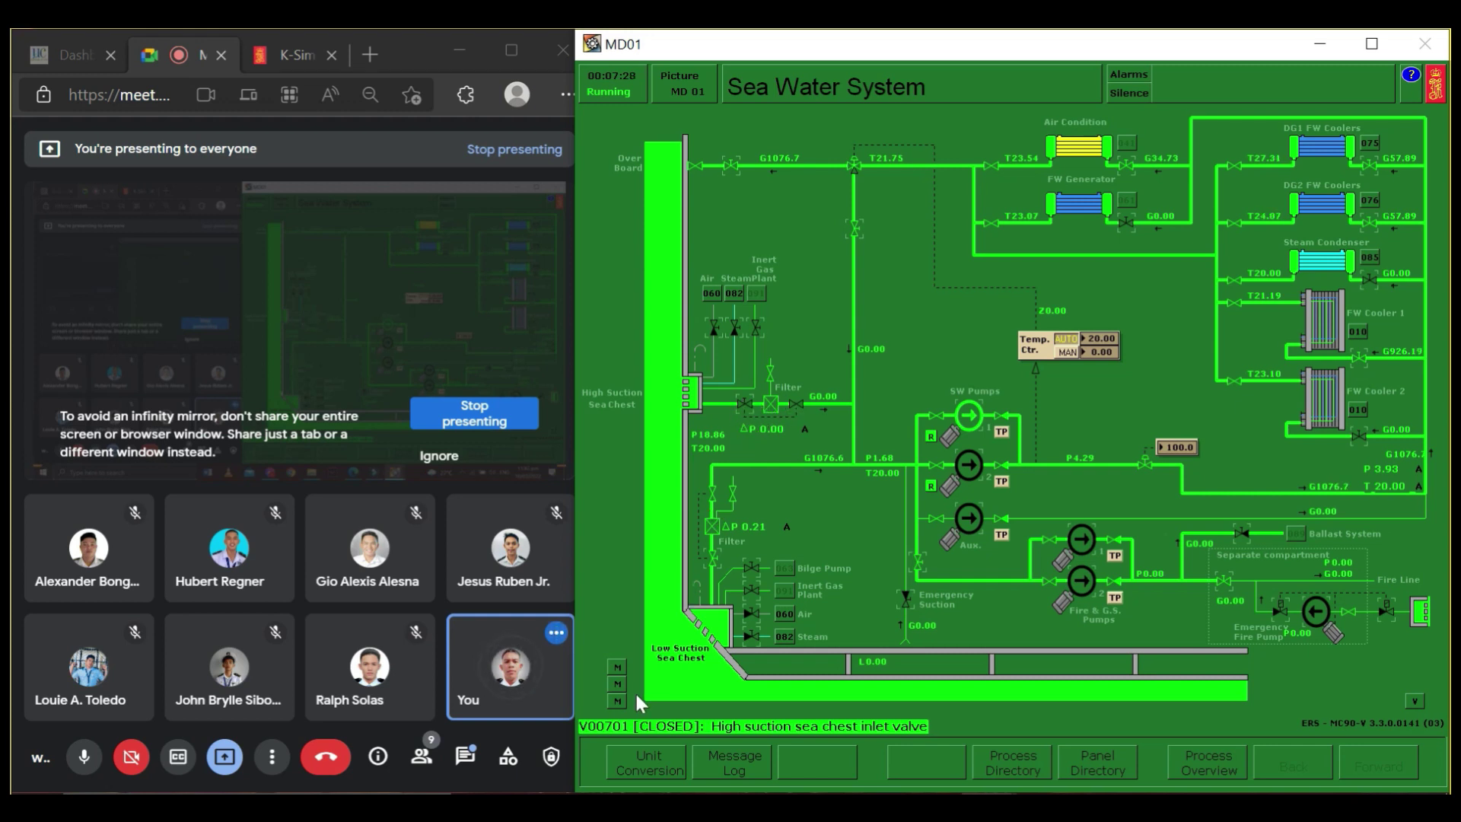
left_click(617, 700)
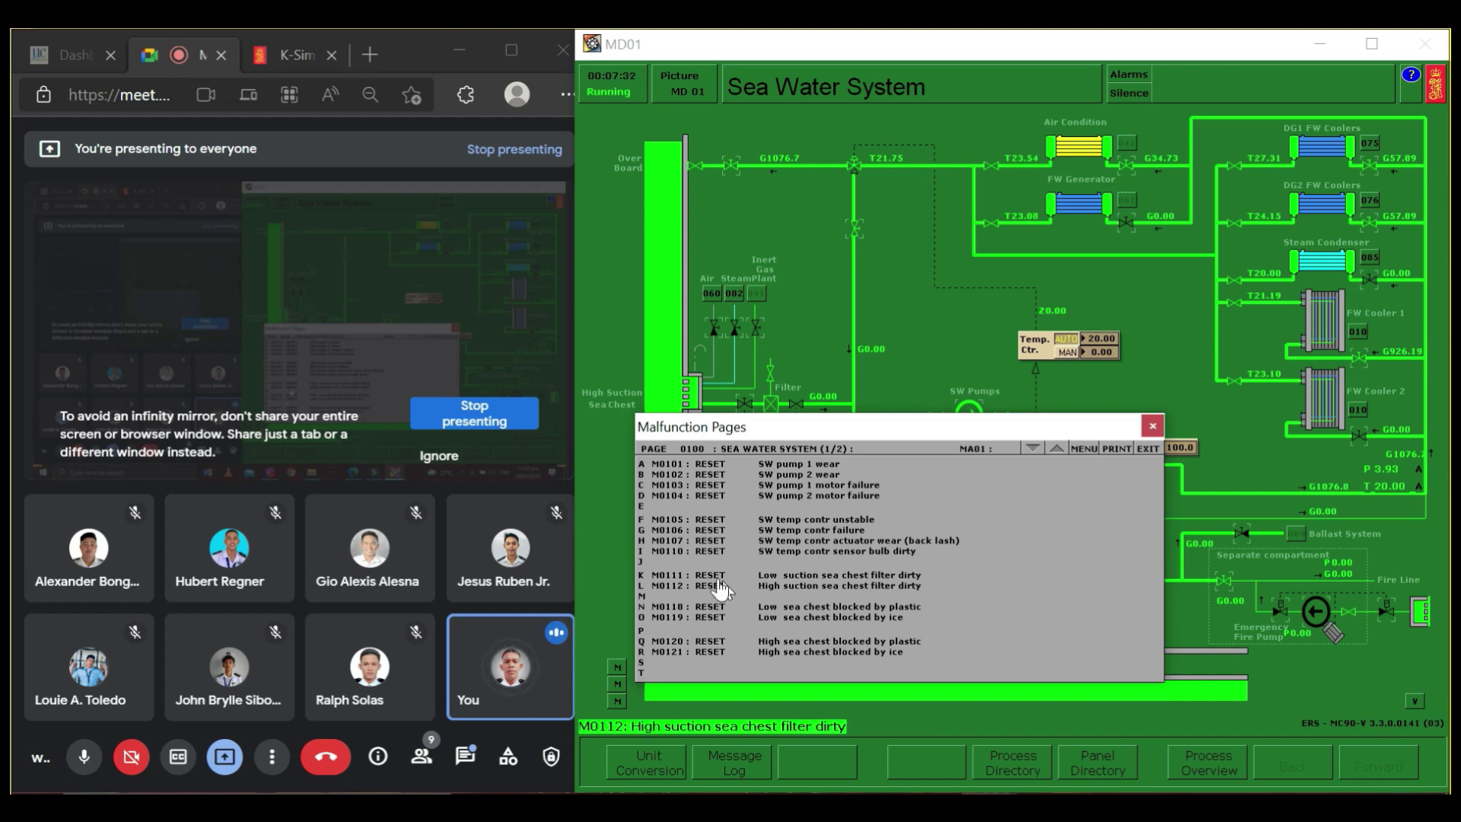
left_click(1152, 427)
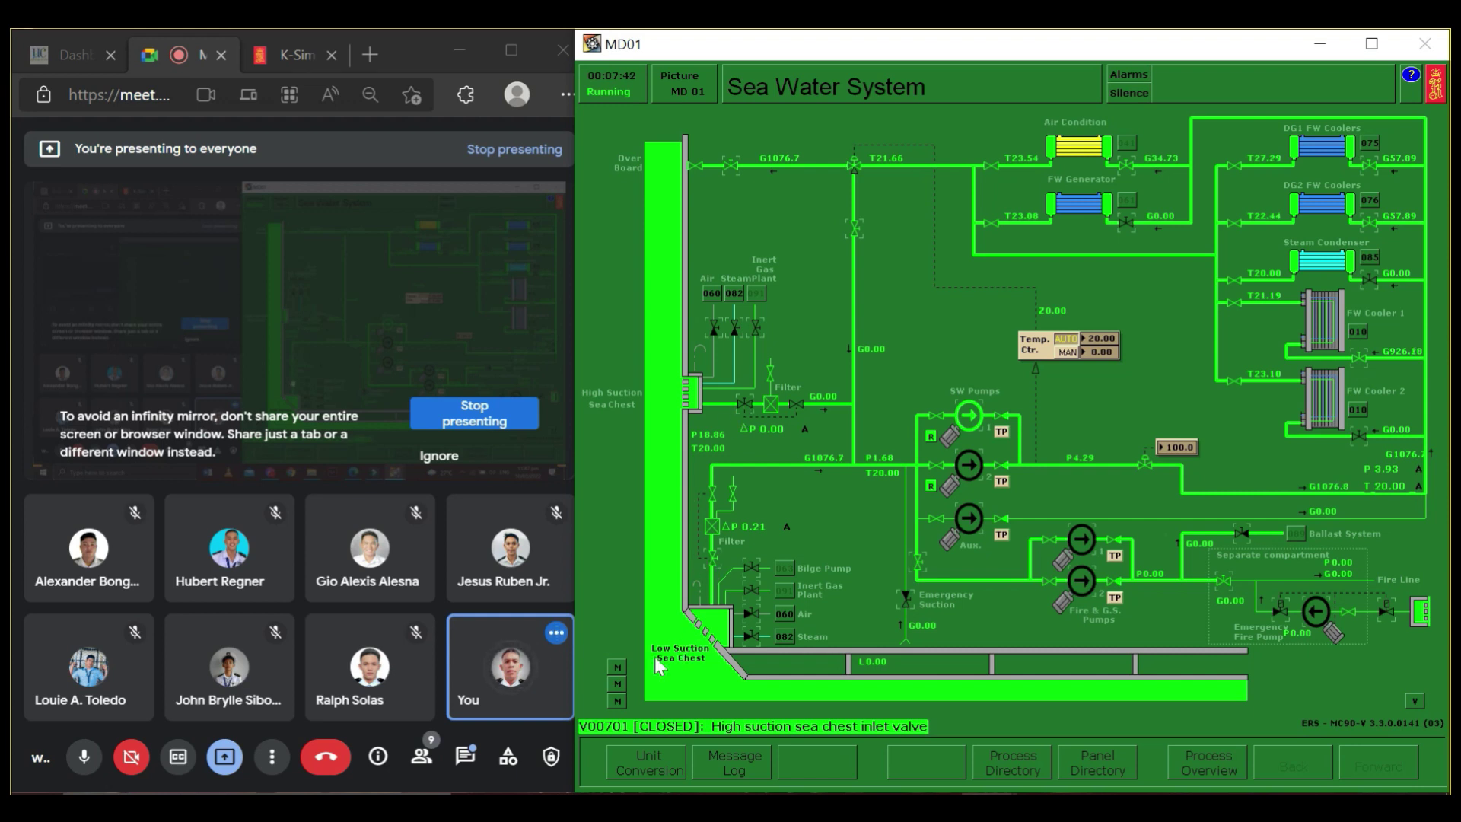
left_click(617, 699)
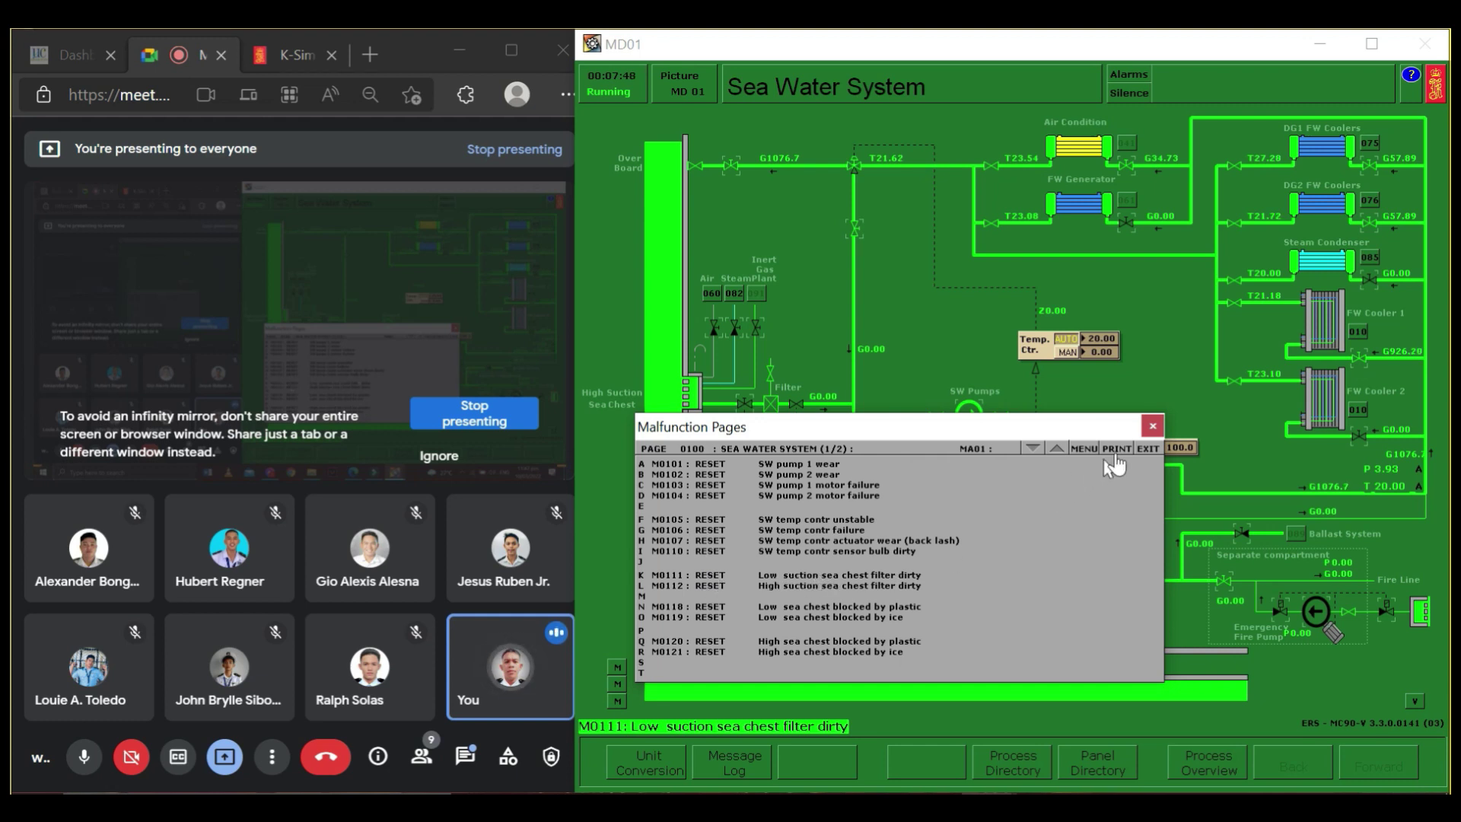
left_click(1153, 426)
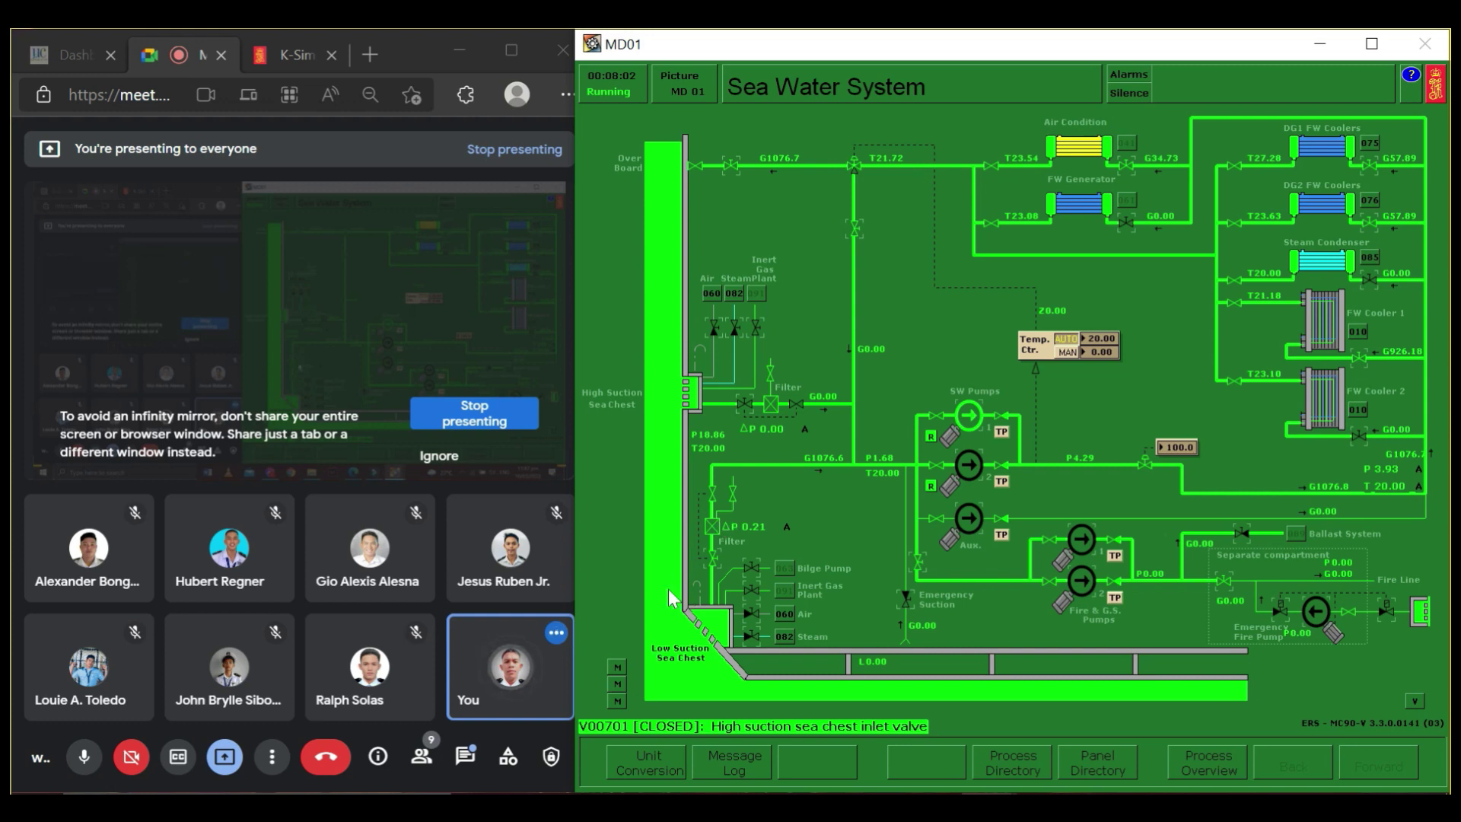
Step: Reset the M0111 low suction sea chest filter dirty malfunction from the Sea Water malfunction list
left_click(618, 700)
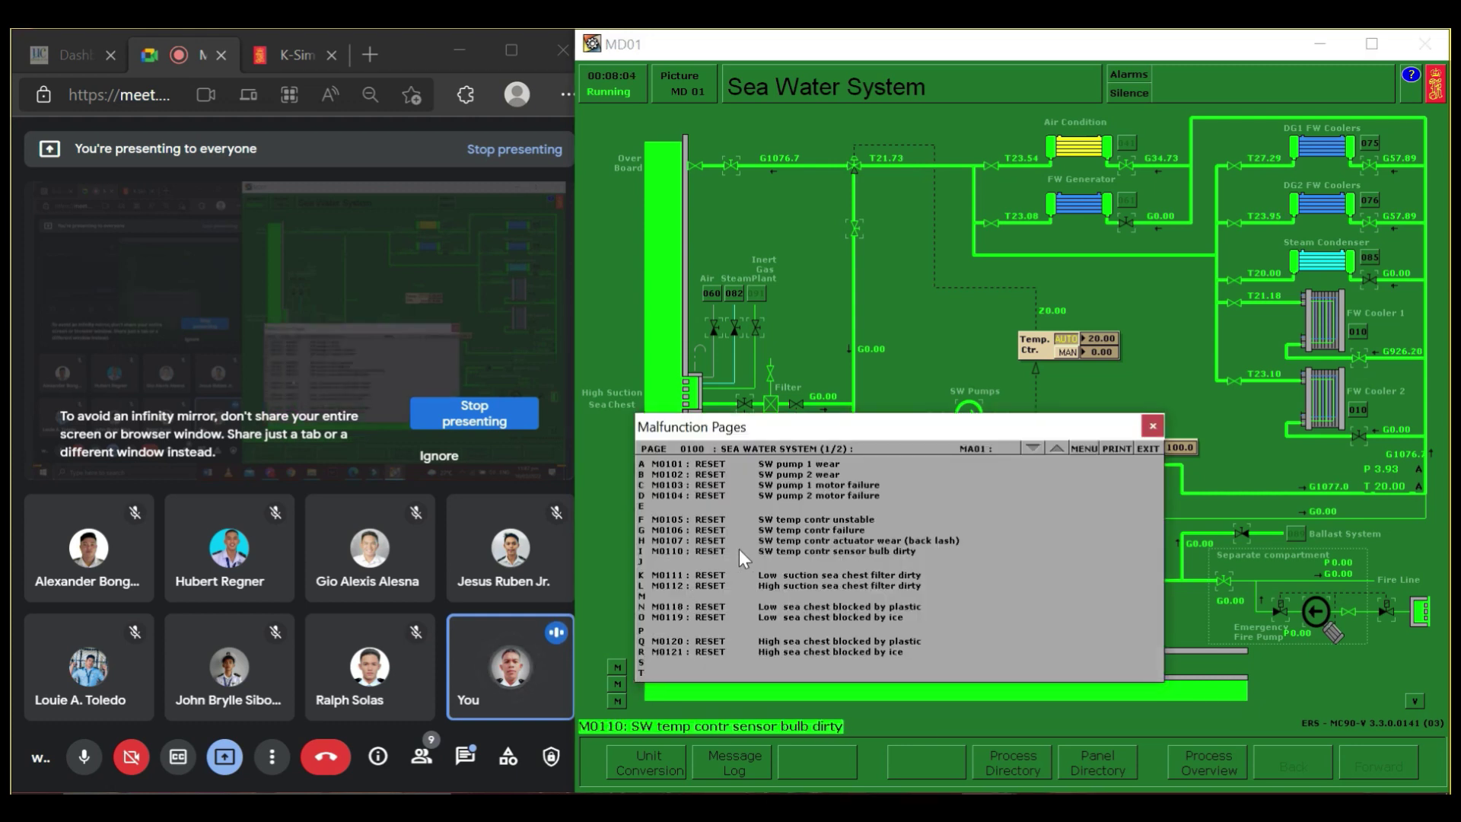
left_click(708, 582)
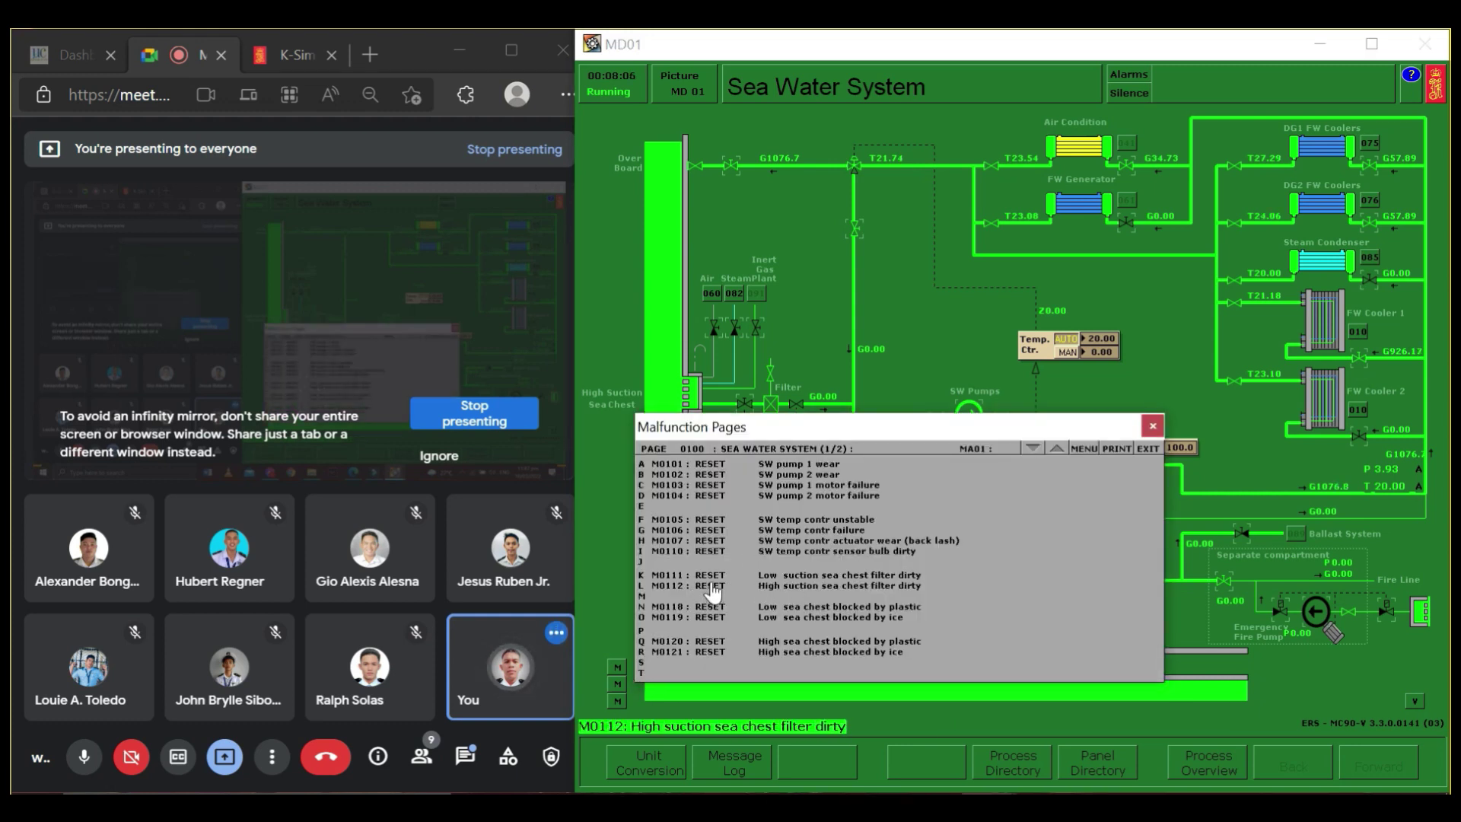
left_click(1149, 426)
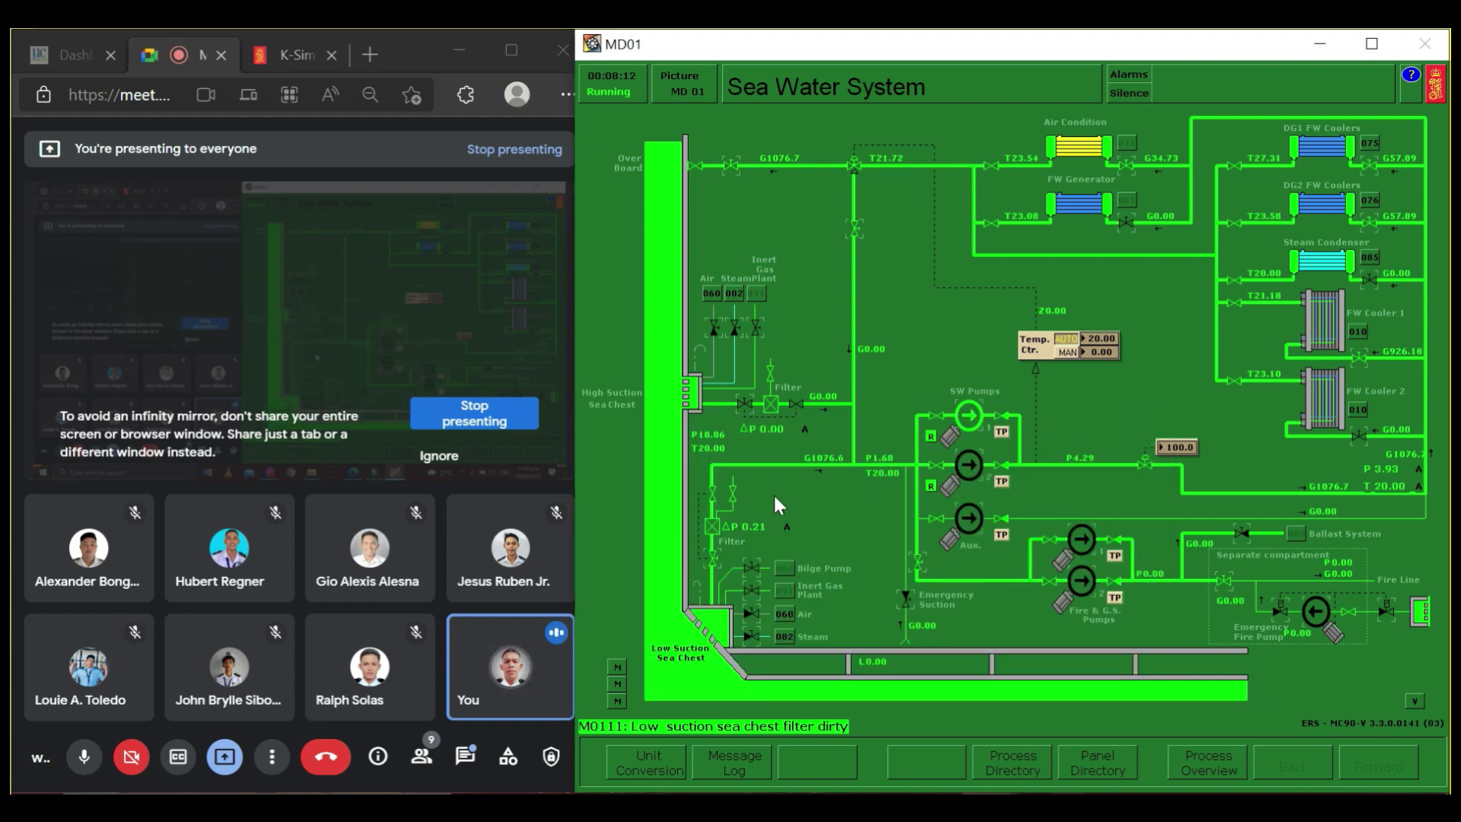
left_click(618, 705)
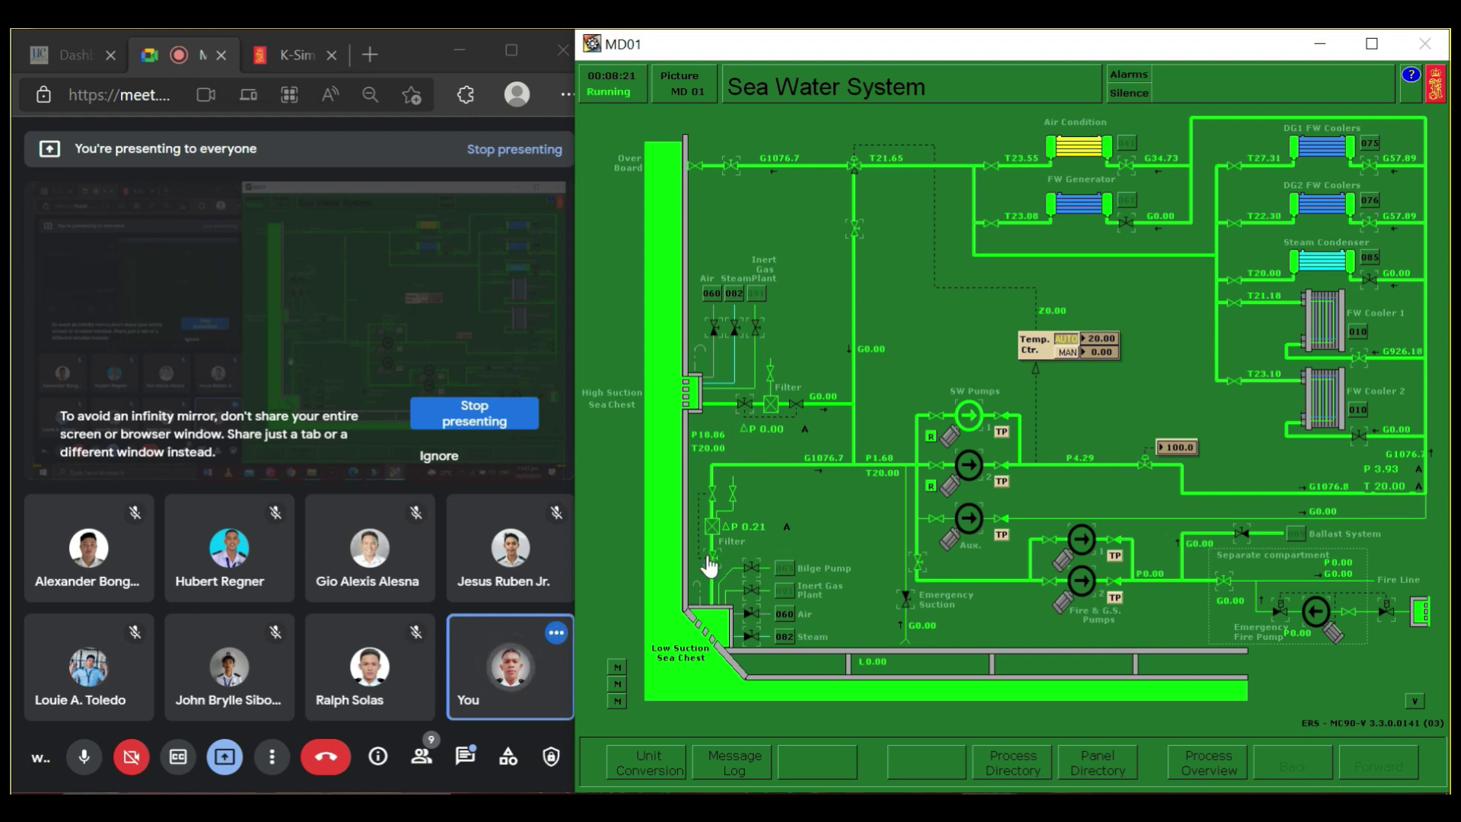
left_click(617, 701)
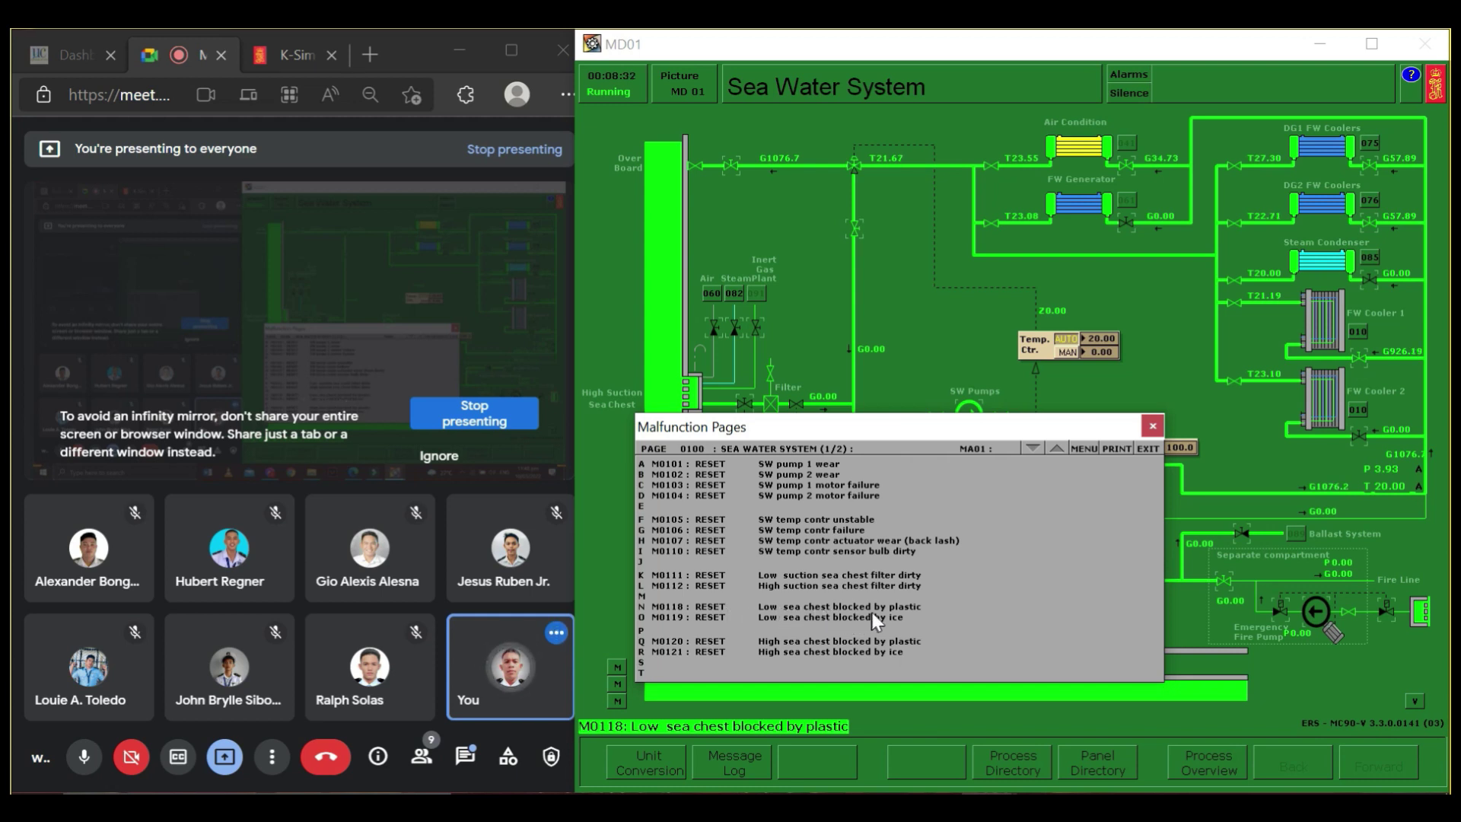
left_click(1151, 428)
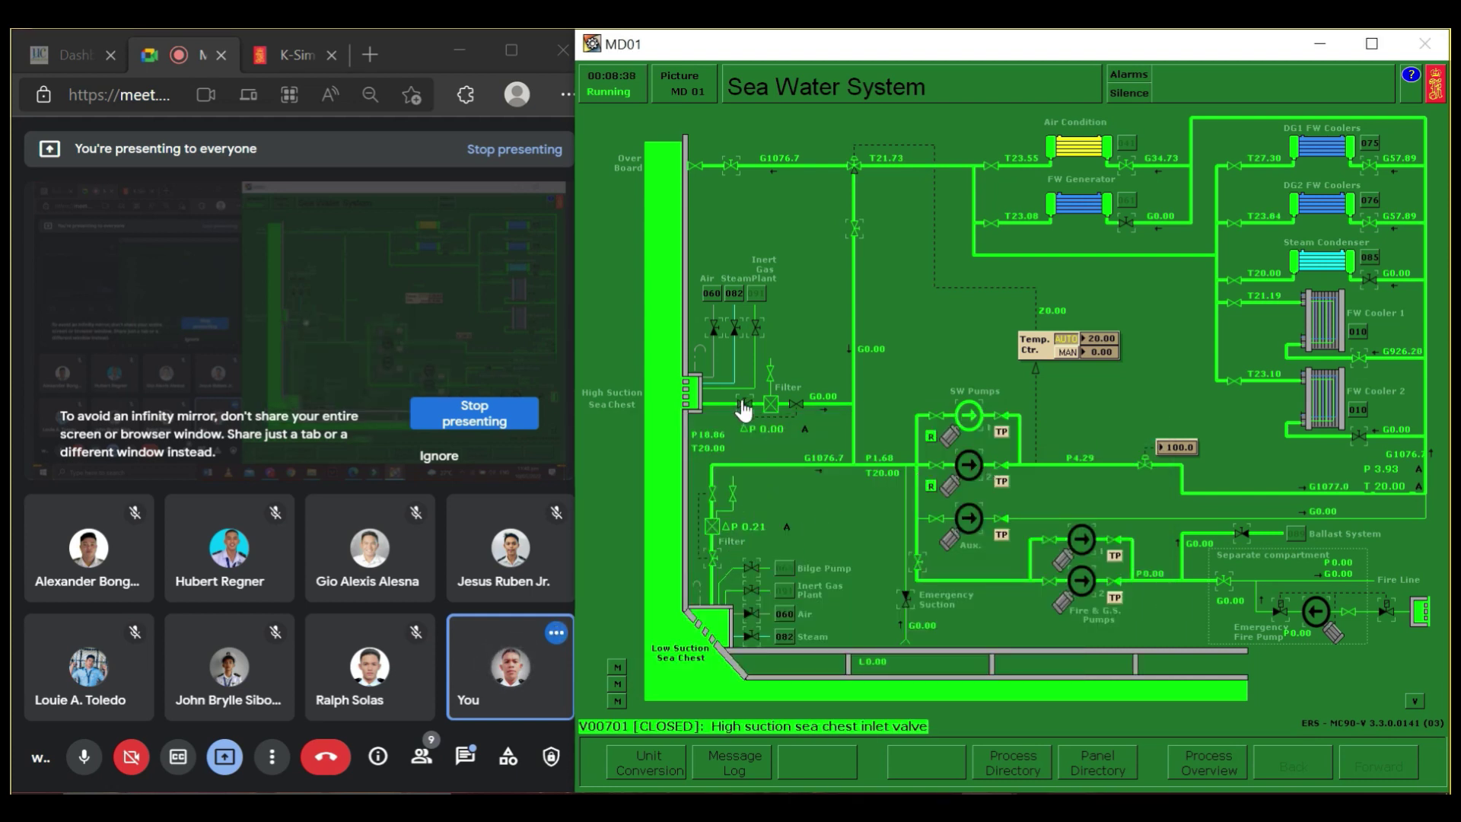
left_click(618, 700)
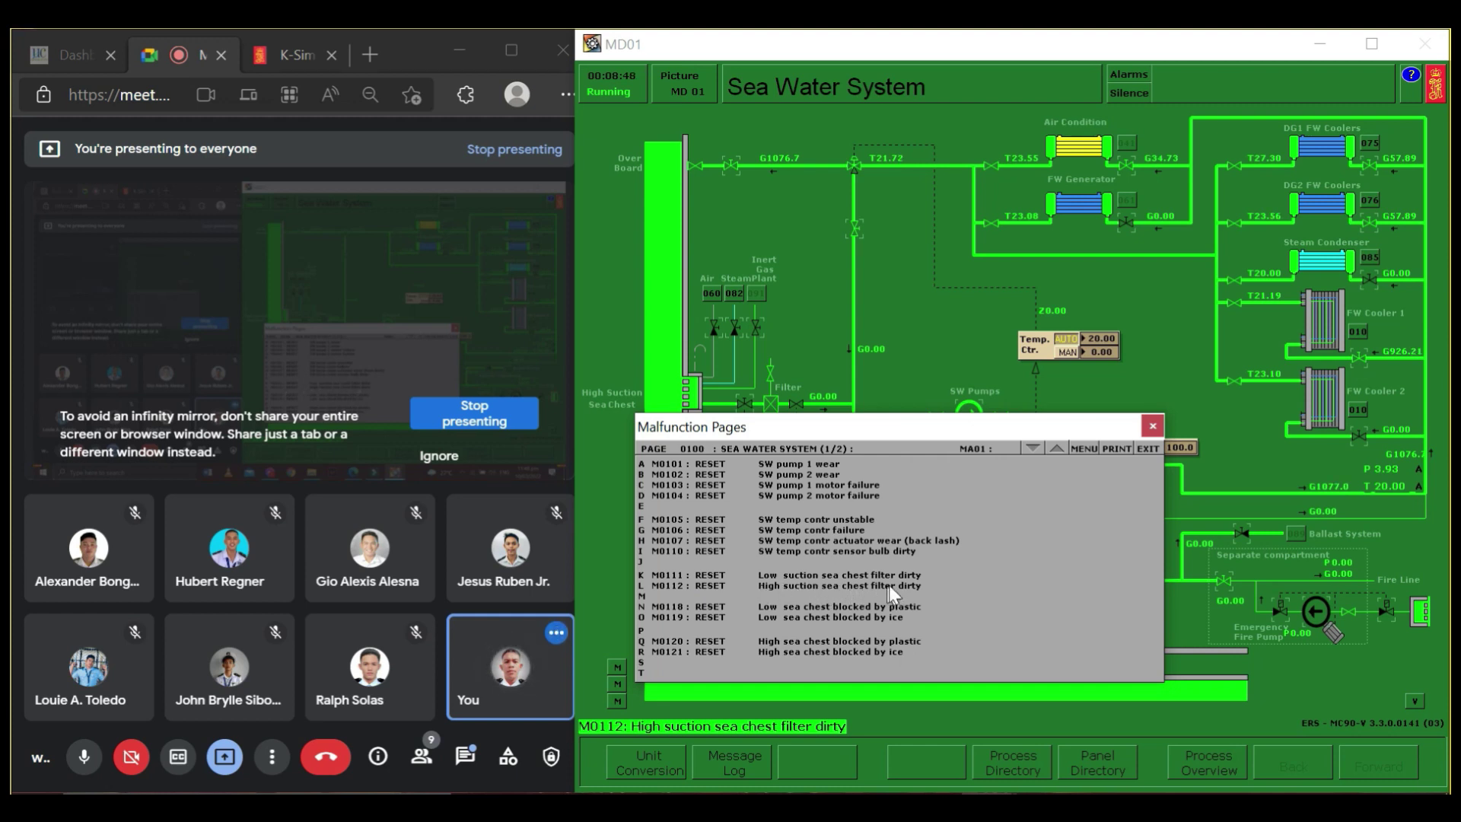
left_click(1154, 426)
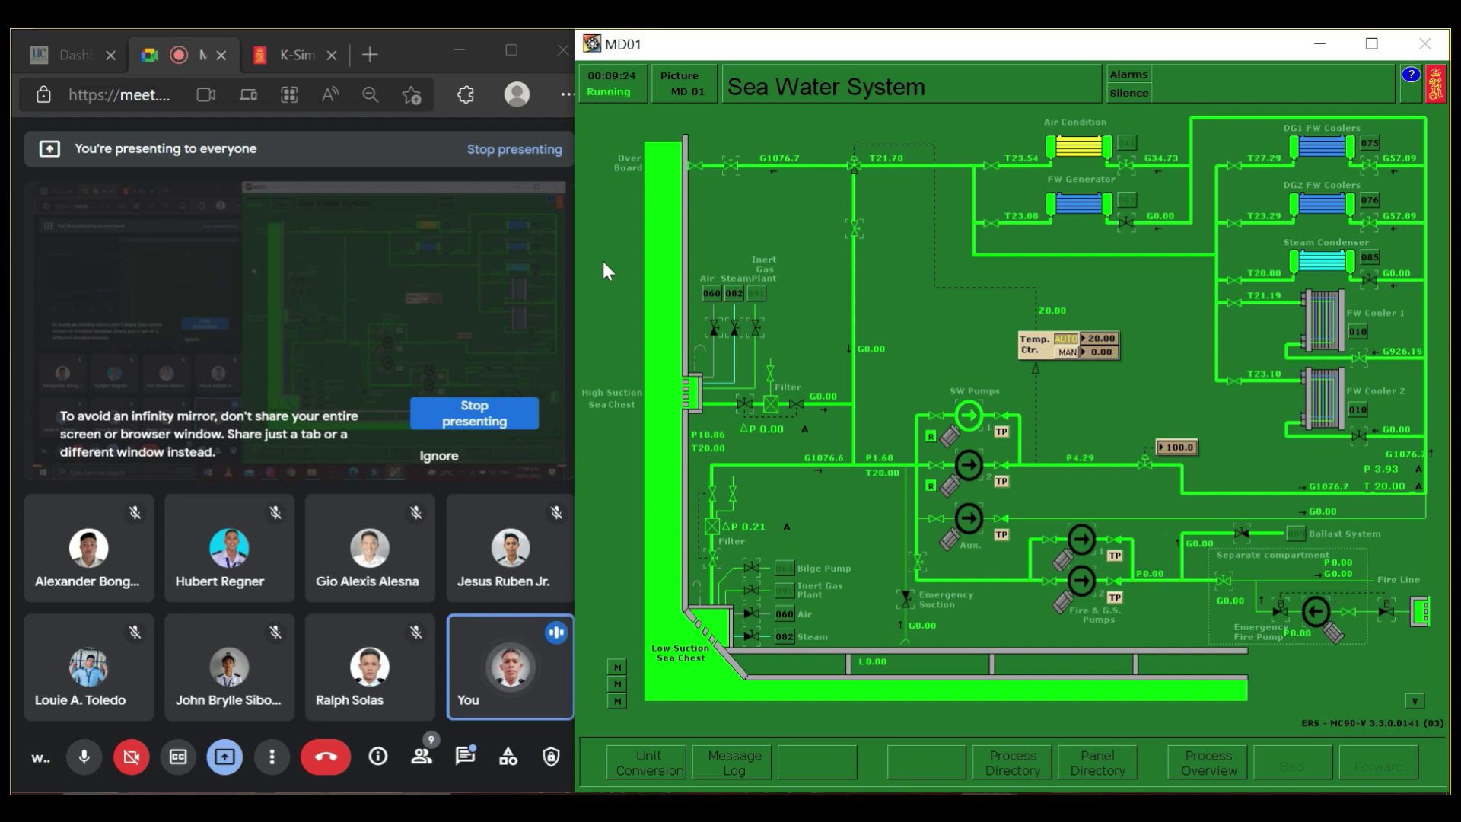
Step: Operate the valve above the high suction filter until the E-Coach end-of-session message appears
mouse_move(749, 540)
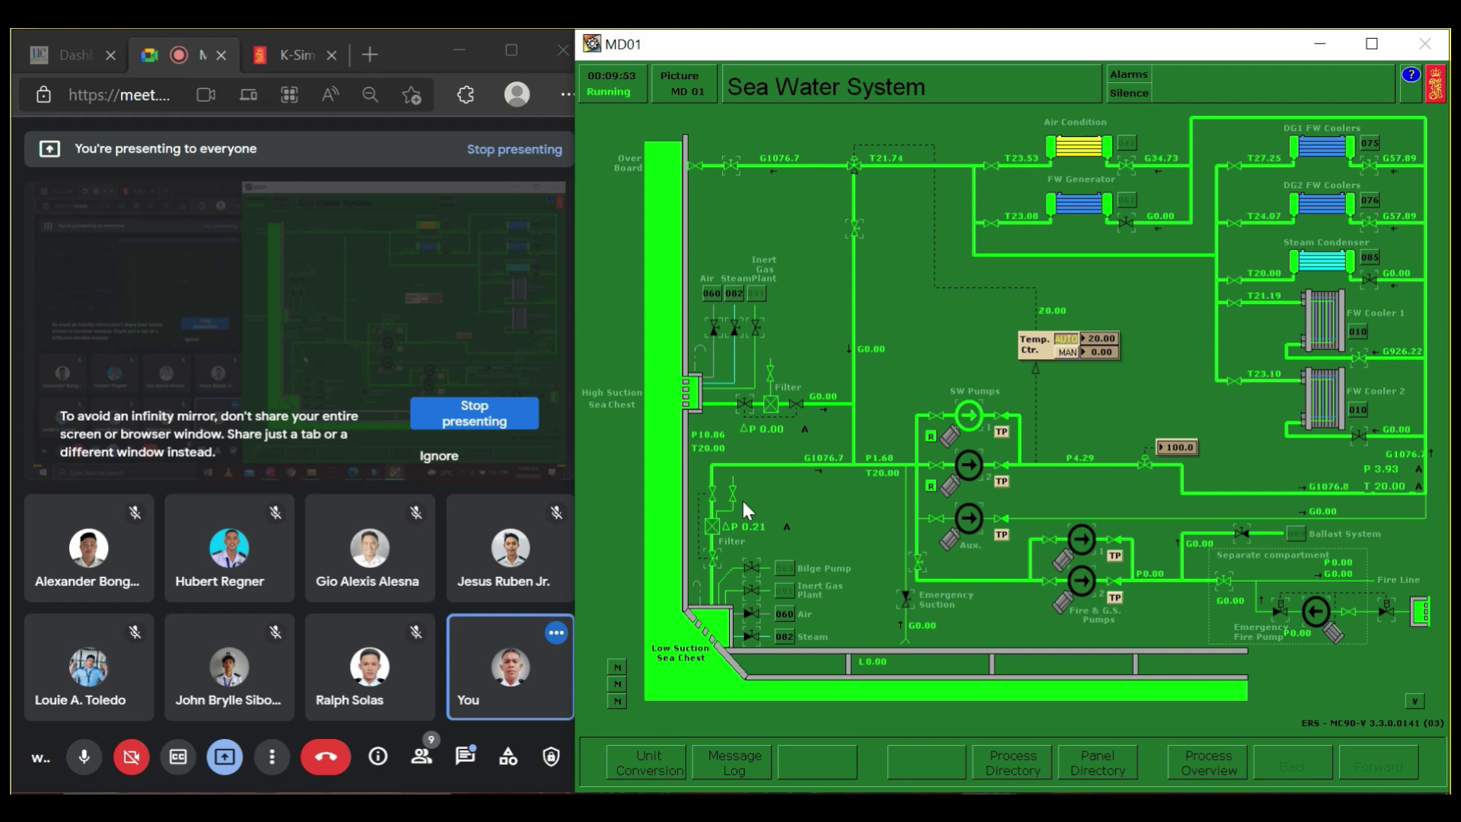
left_click(730, 495)
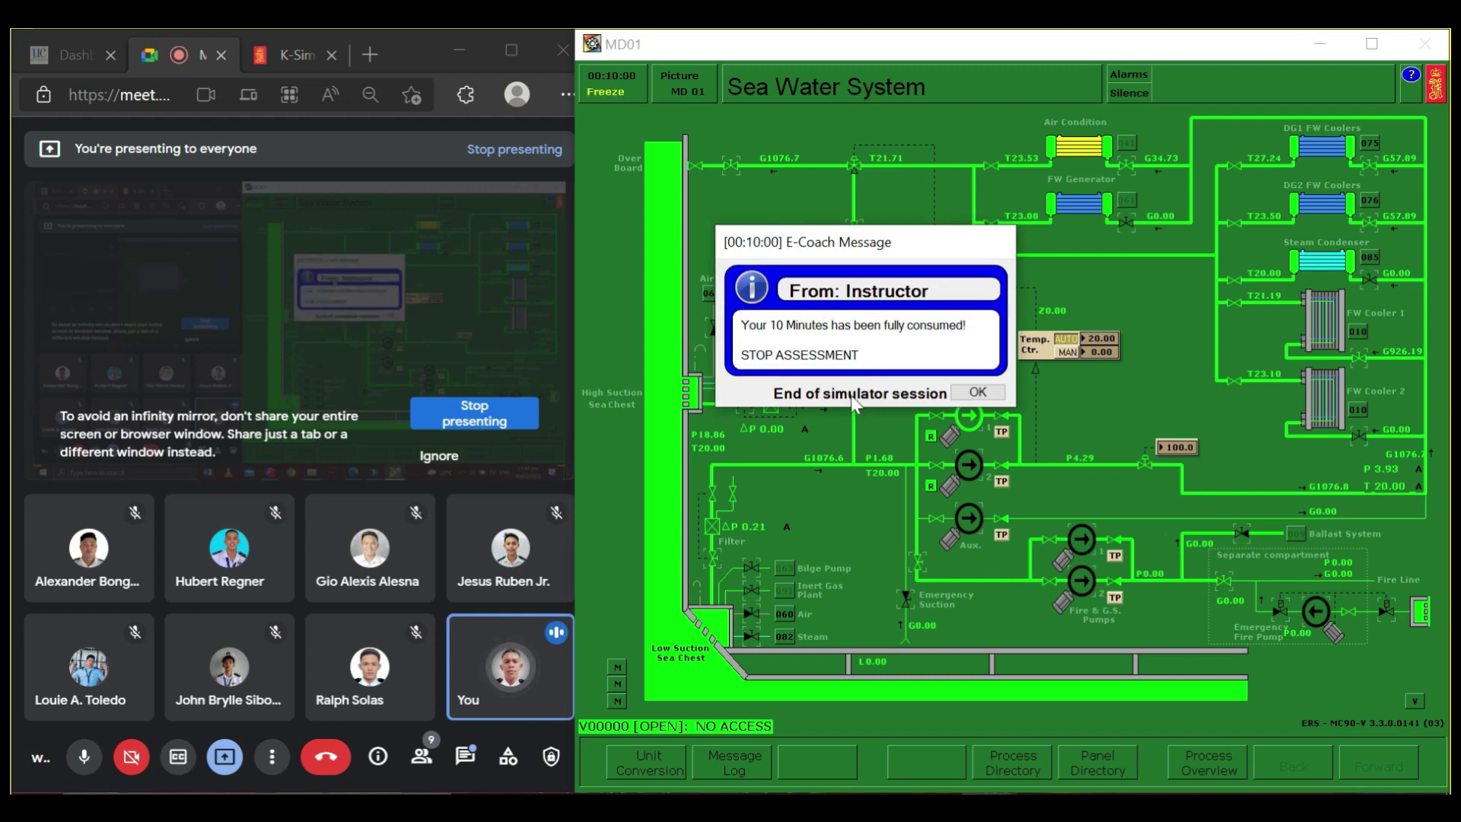
Step: Dismiss the E-Coach stop message and confirm exiting the simulator
left_click(959, 393)
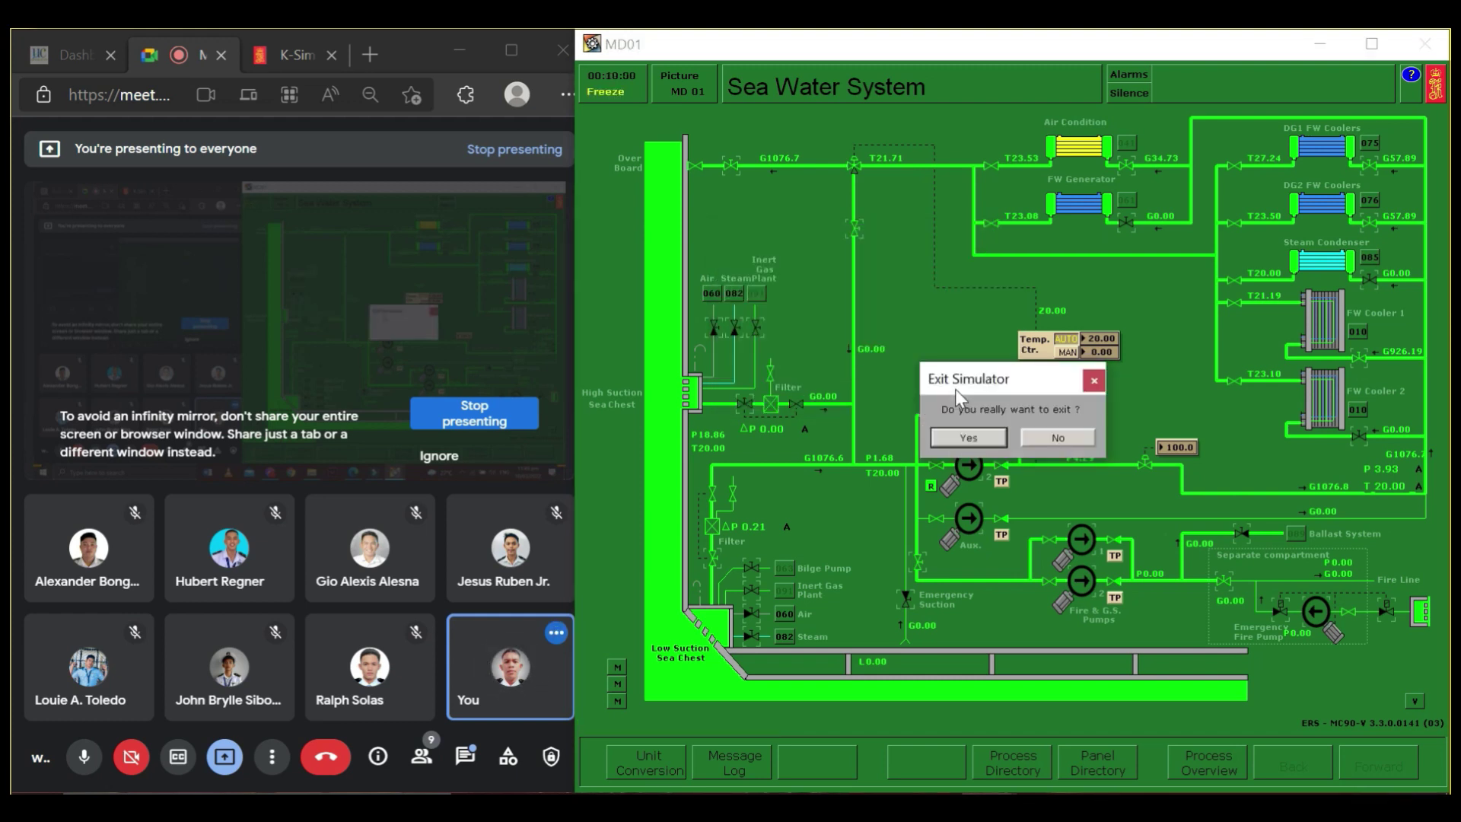
left_click(962, 439)
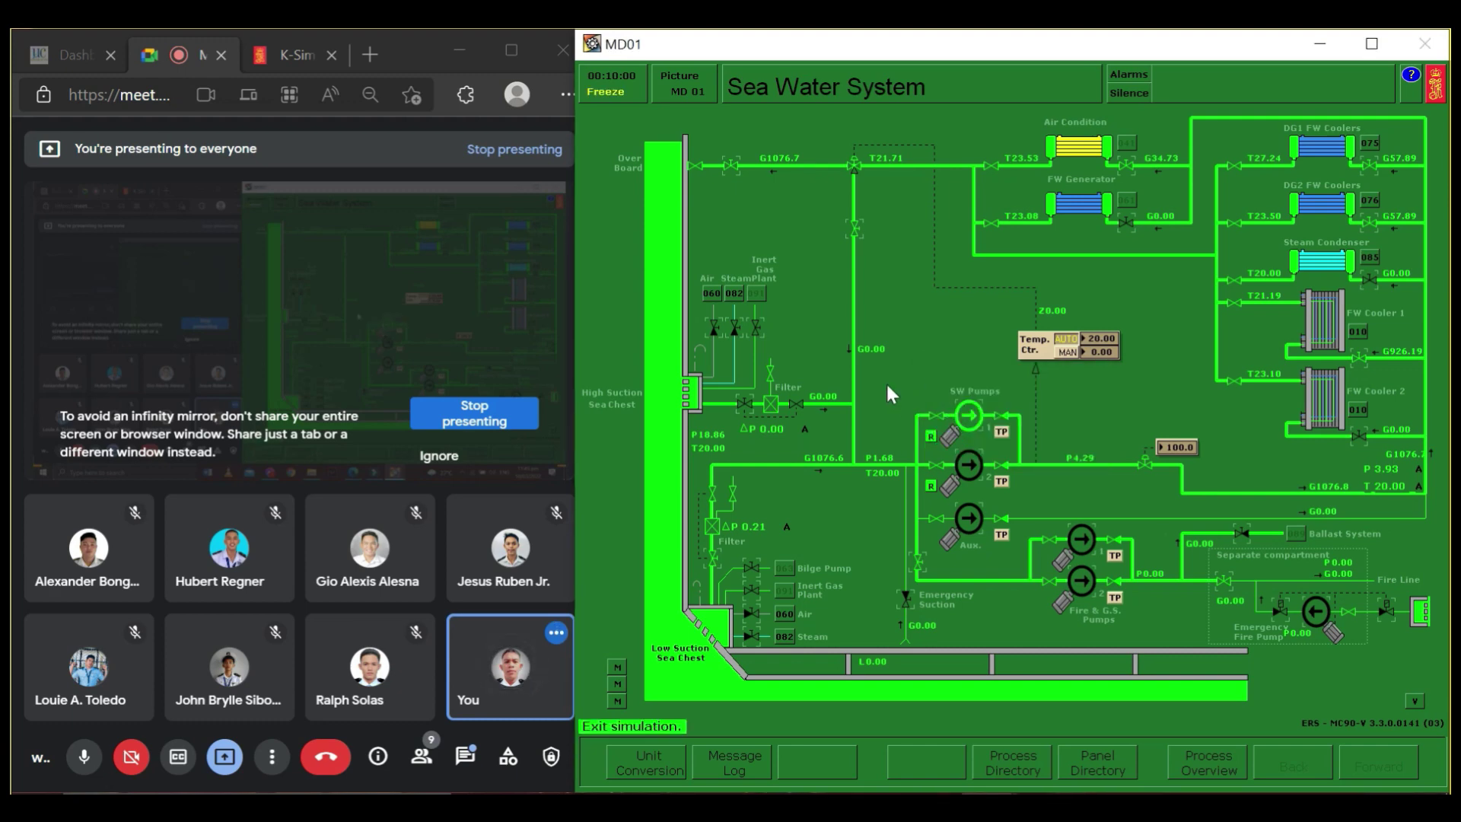